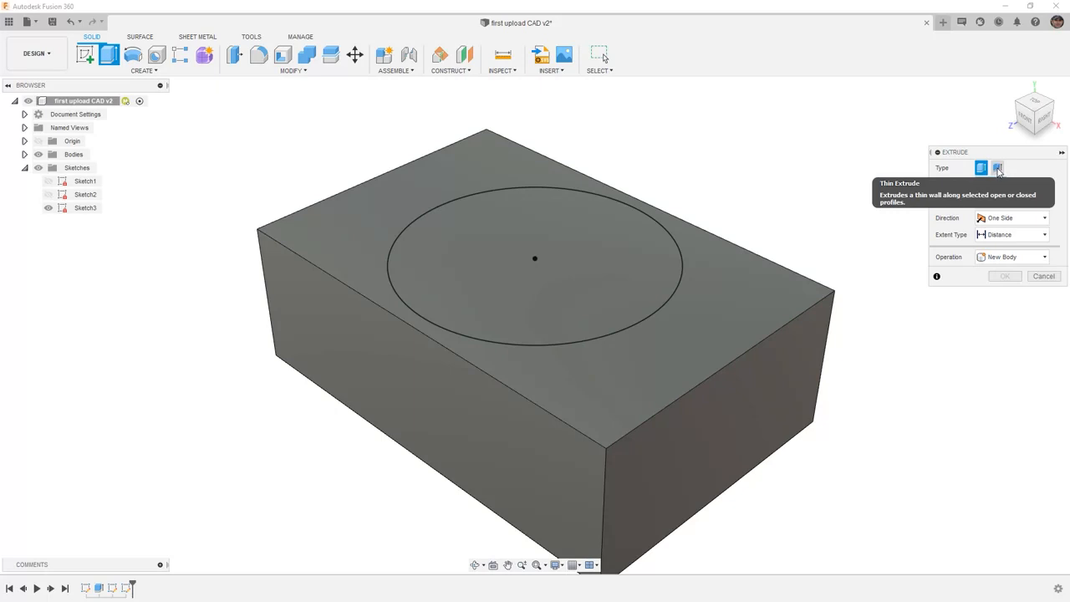
Step: Thin-extrude the circle on the block's top face 10 mm upward with a 5 mm wall thickness
{"action": "left_click", "coordinate": [997, 169]}
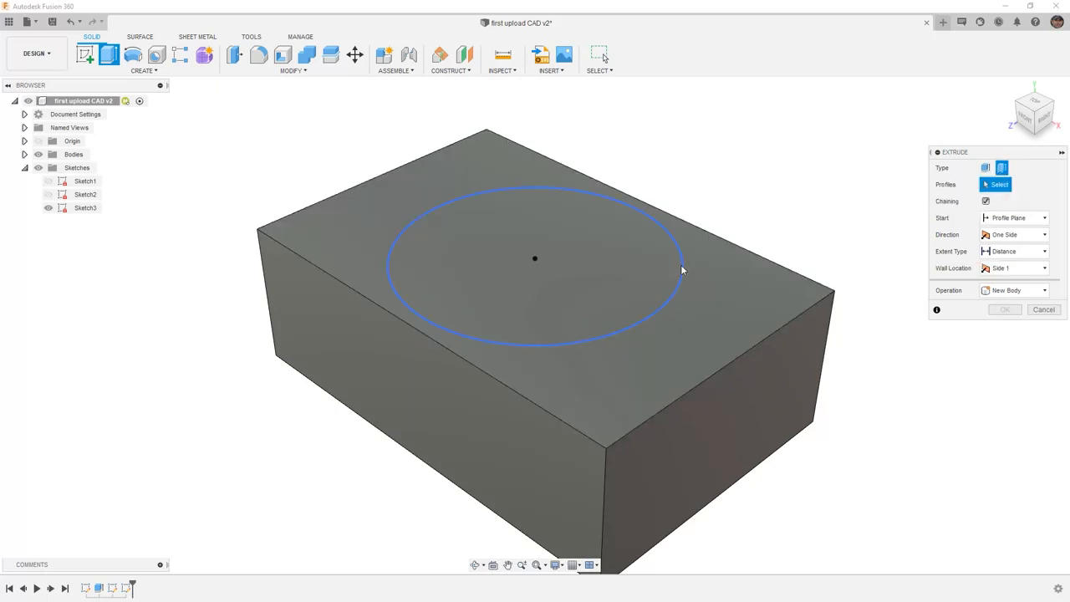
{"action": "left_click", "coordinate": [683, 268]}
{"action": "left_click_drag", "start_coordinate": [682, 253], "coordinate": [684, 186]}
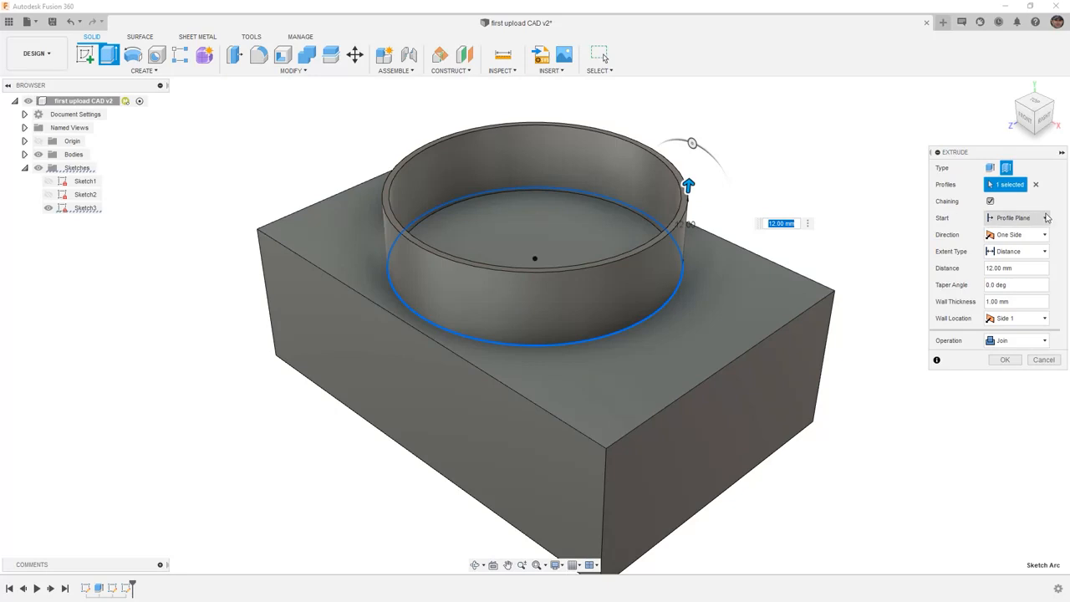
{"action": "left_click", "coordinate": [1025, 269]}
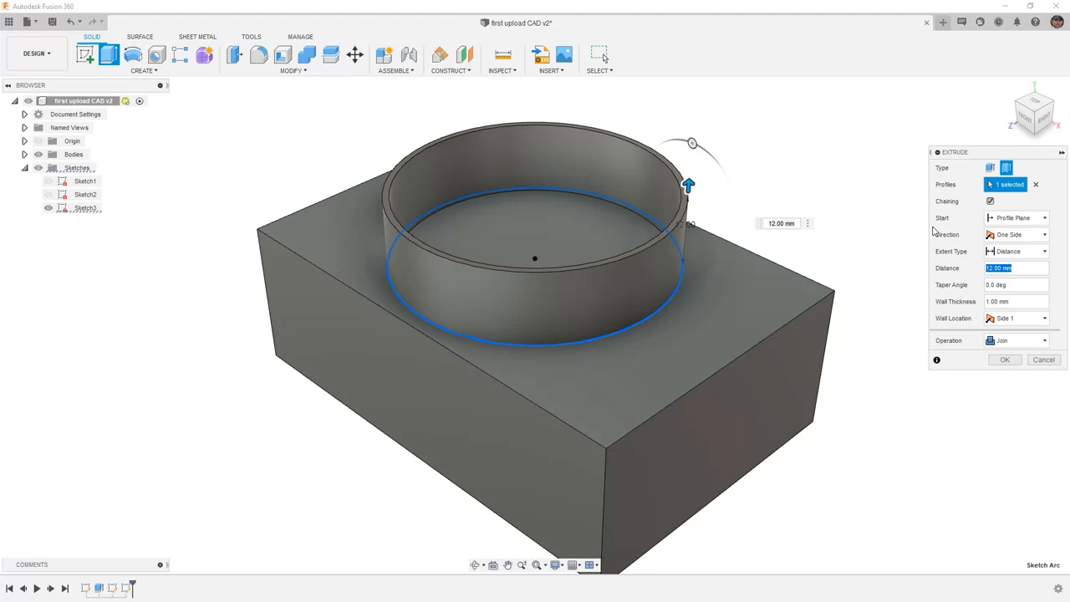
{"action": "type", "text": "10"}
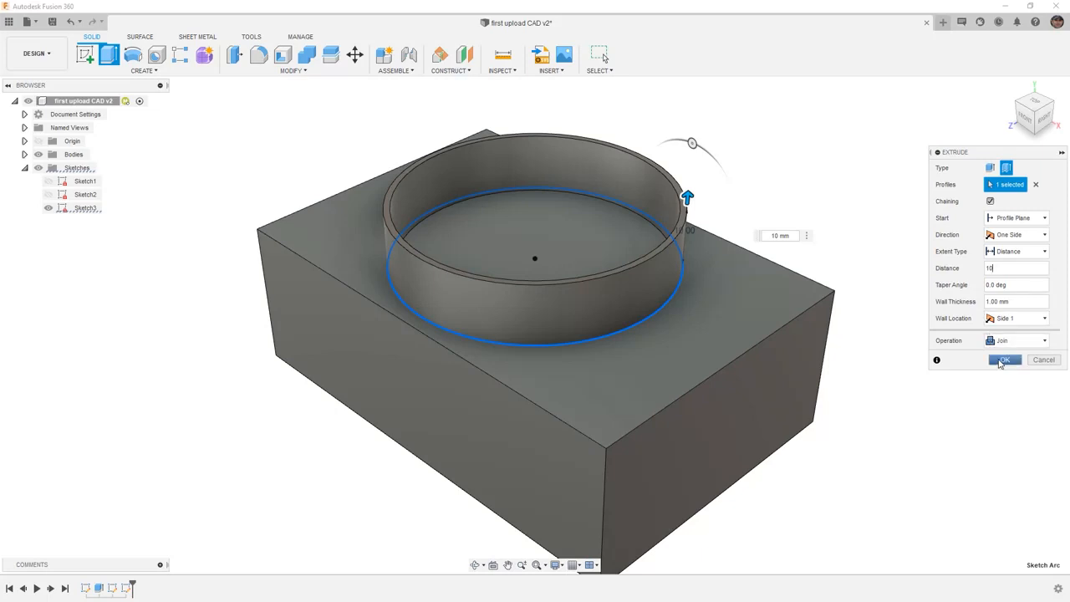
{"action": "left_click", "coordinate": [1000, 302]}
{"action": "type", "text": "5"}
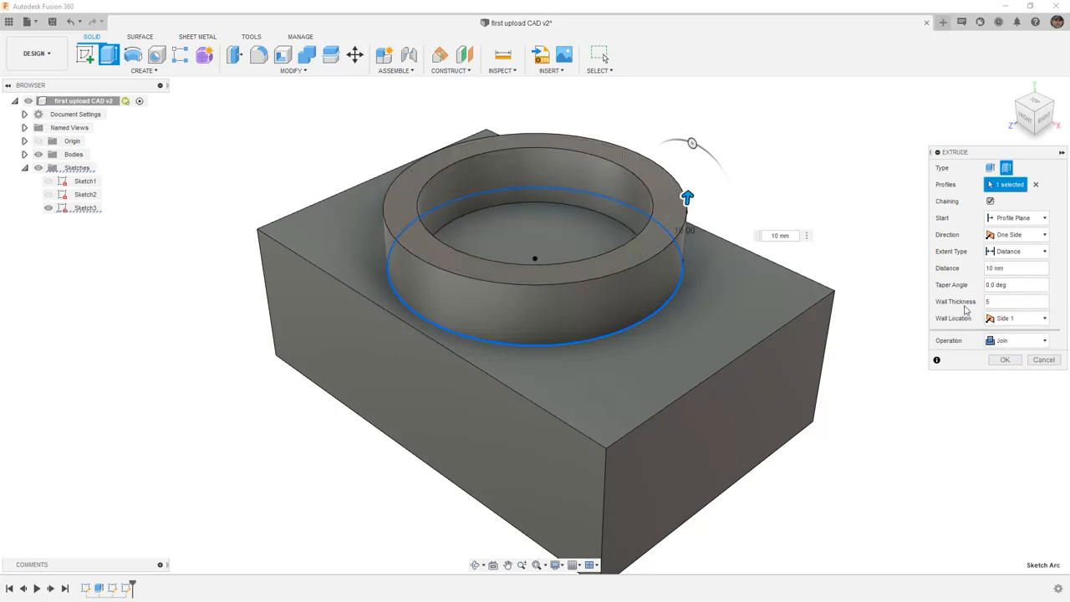
Step: Preview the Side 2 and Center wall locations, set the wall location back to Side 1, and complete the thin extrude
{"action": "left_click", "coordinate": [1012, 319]}
{"action": "left_click", "coordinate": [1006, 345]}
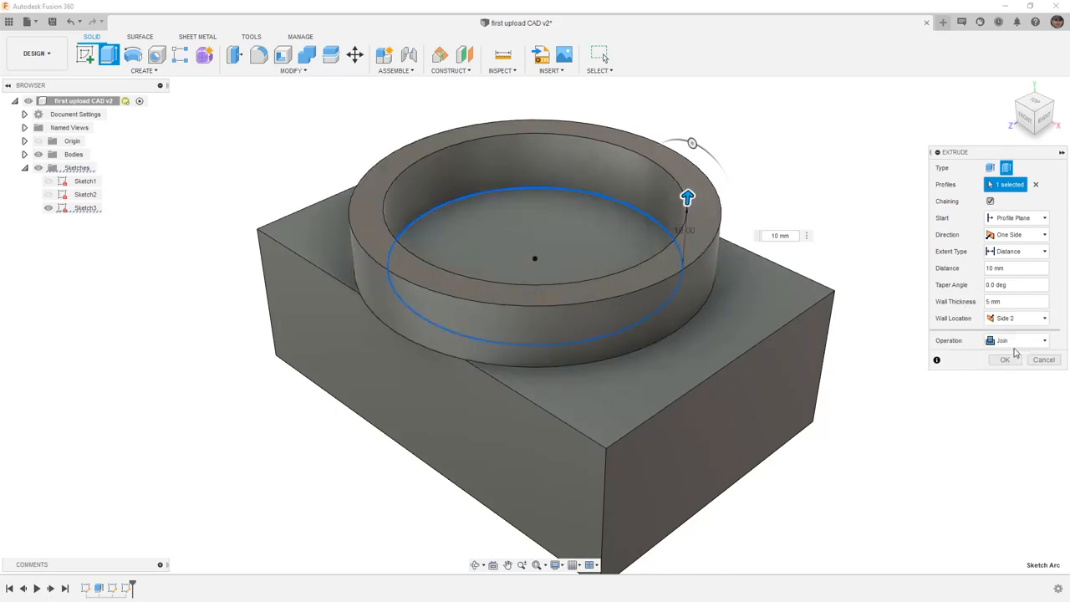
{"action": "left_click", "coordinate": [1014, 318]}
{"action": "left_click", "coordinate": [1008, 358]}
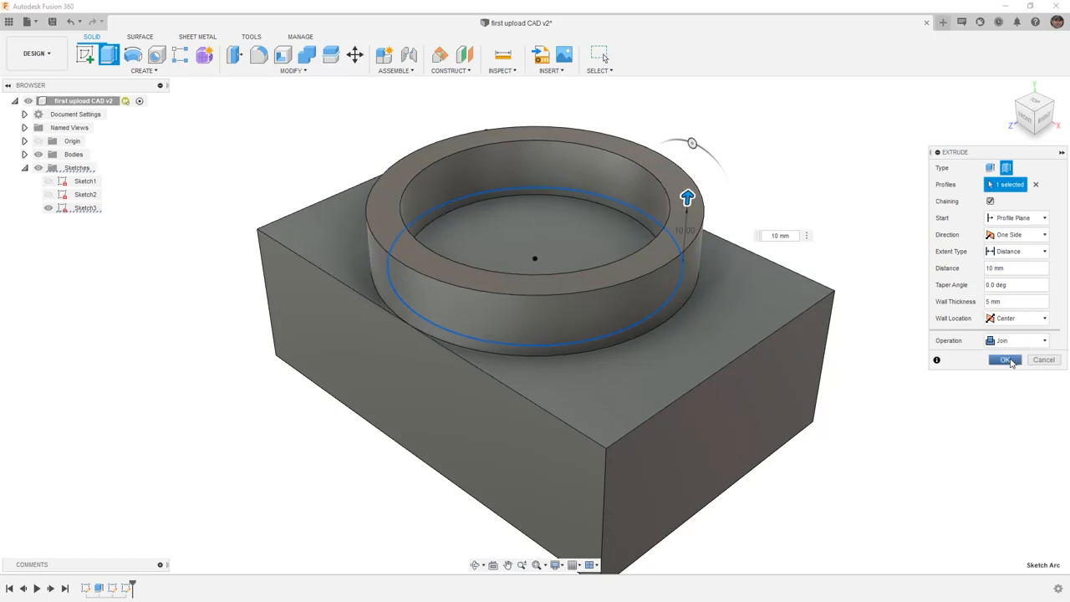
{"action": "left_click", "coordinate": [1012, 319]}
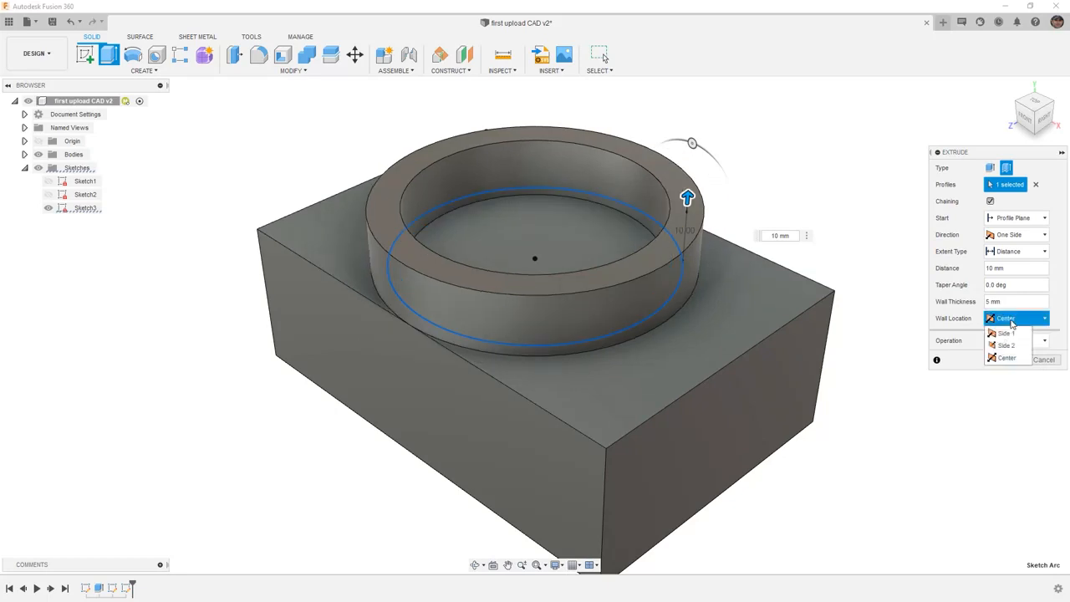
{"action": "left_click", "coordinate": [1009, 337]}
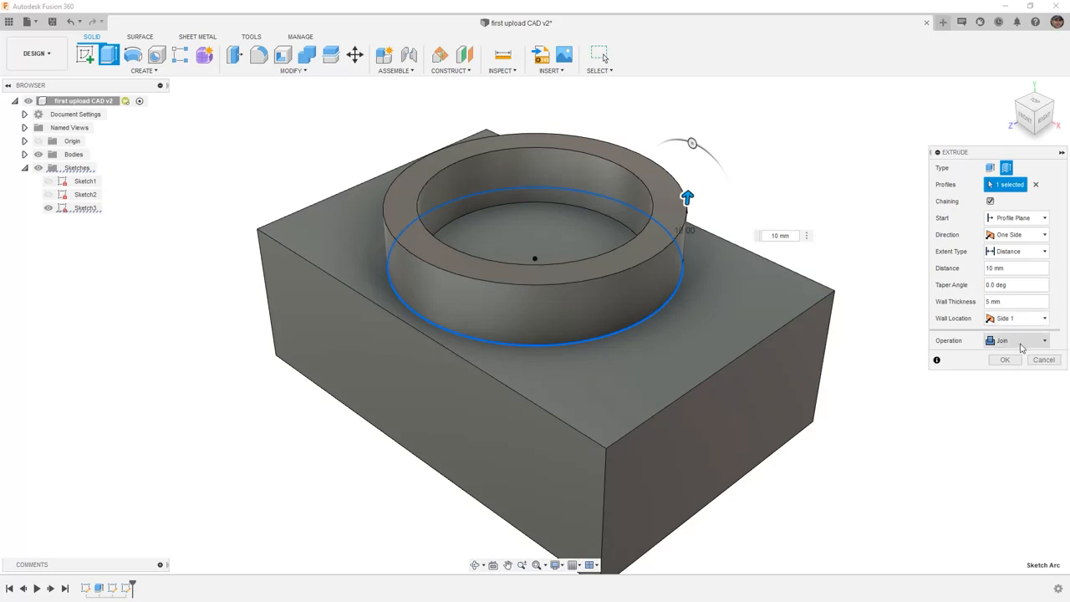
{"action": "left_click", "coordinate": [1013, 359]}
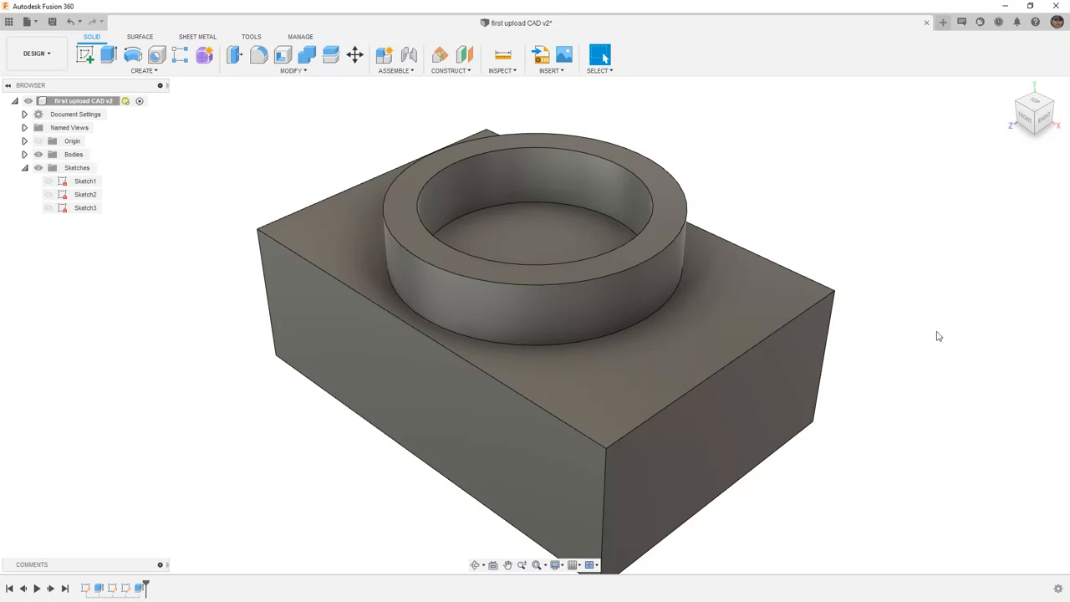
Step: Inspect the design's bodies to check which body the extruded ring belongs to
{"action": "left_click", "coordinate": [24, 154]}
{"action": "left_click", "coordinate": [83, 170]}
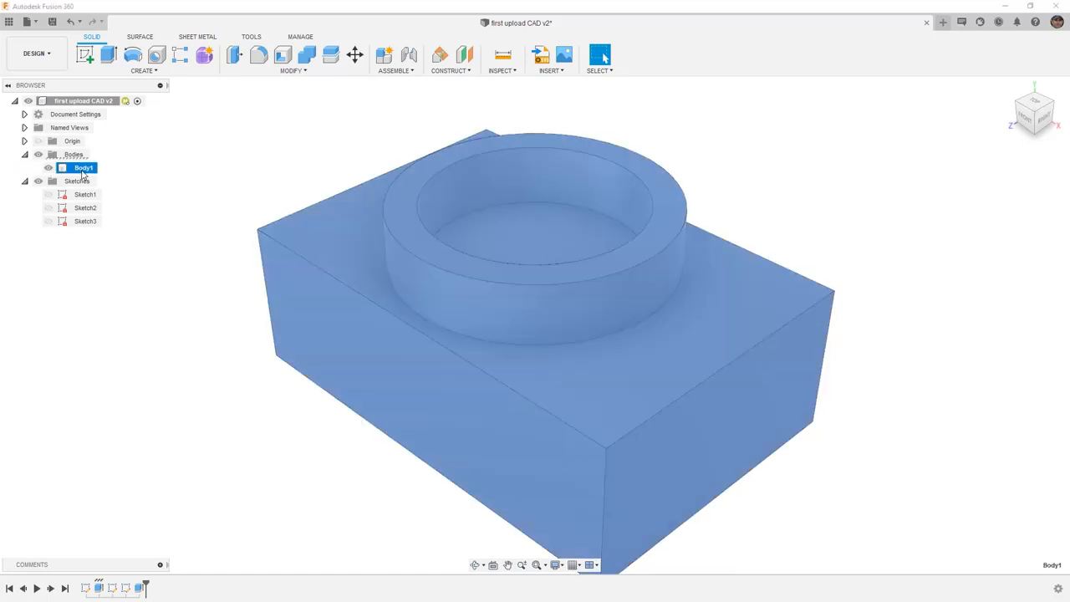
{"action": "left_click", "coordinate": [182, 168]}
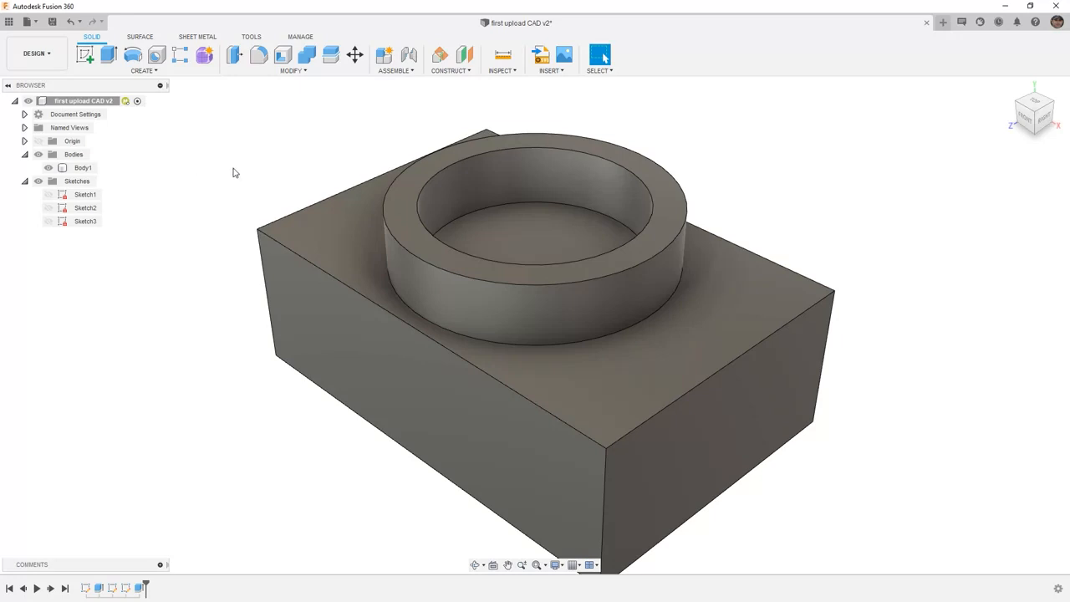
Step: On the block's front face, sketch two lines about 19 mm long forming a triangle outward from its left vertical edge, corner to corner
{"action": "scroll", "coordinate": [235, 175], "scroll_direction": "down", "scroll_amount": 1}
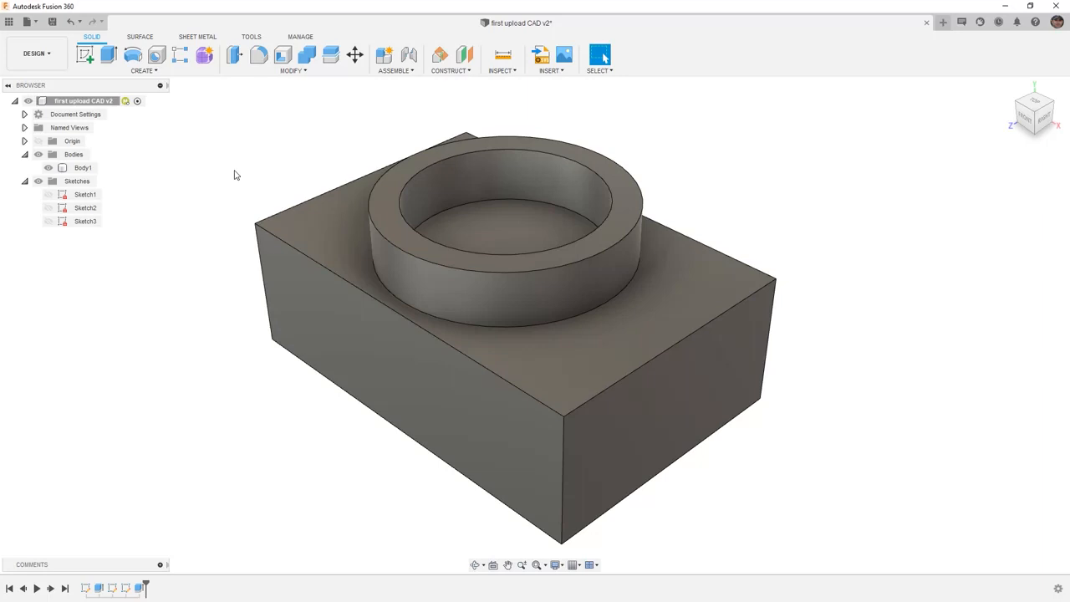
{"action": "left_click", "coordinate": [302, 294]}
{"action": "right_click", "coordinate": [303, 294]}
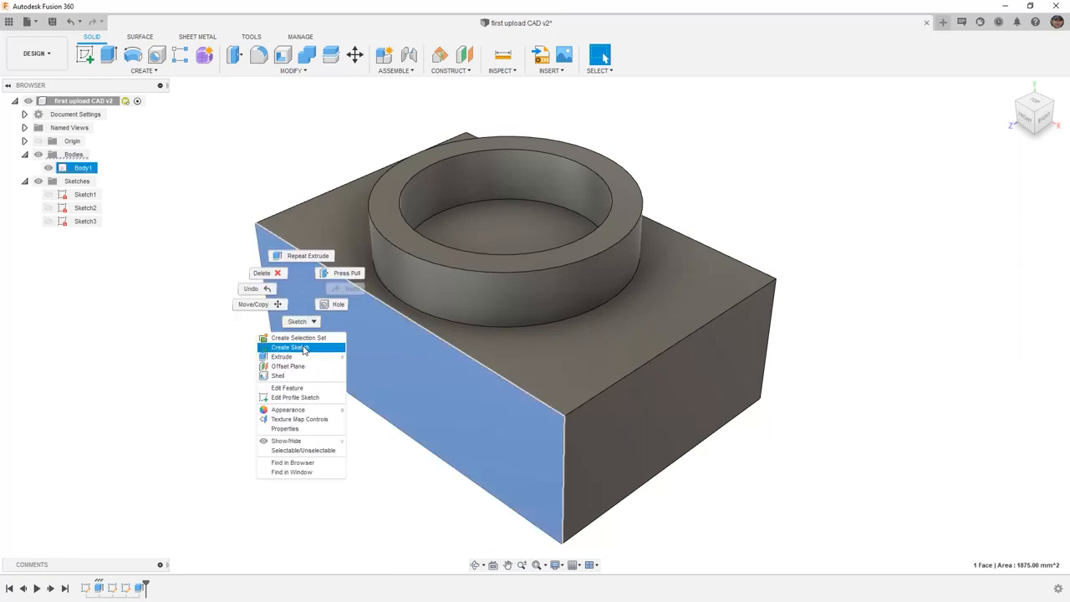
{"action": "left_click", "coordinate": [302, 345]}
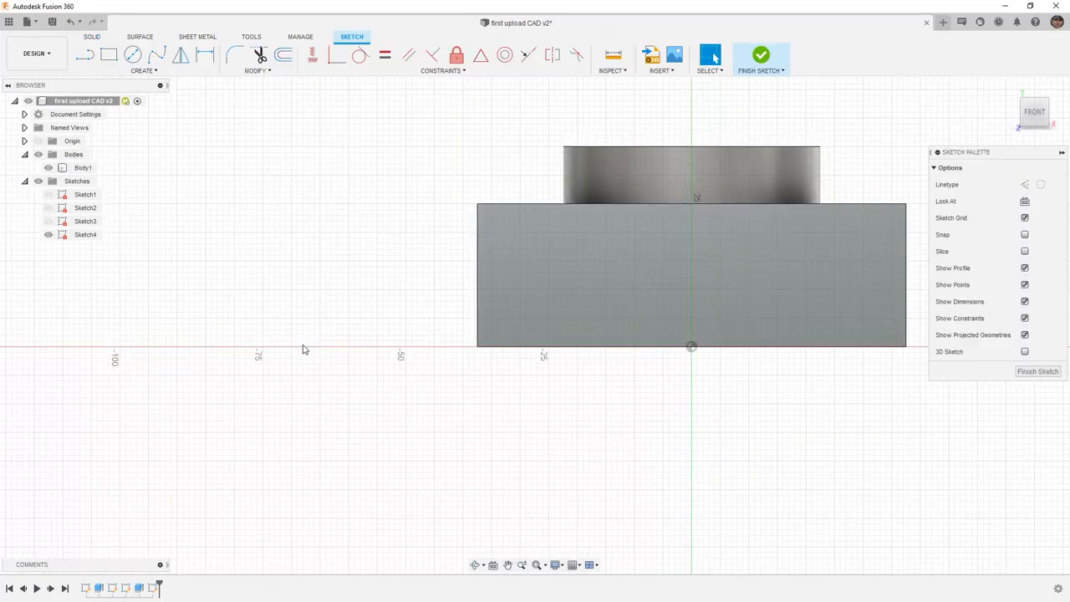
{"action": "left_click", "coordinate": [85, 55]}
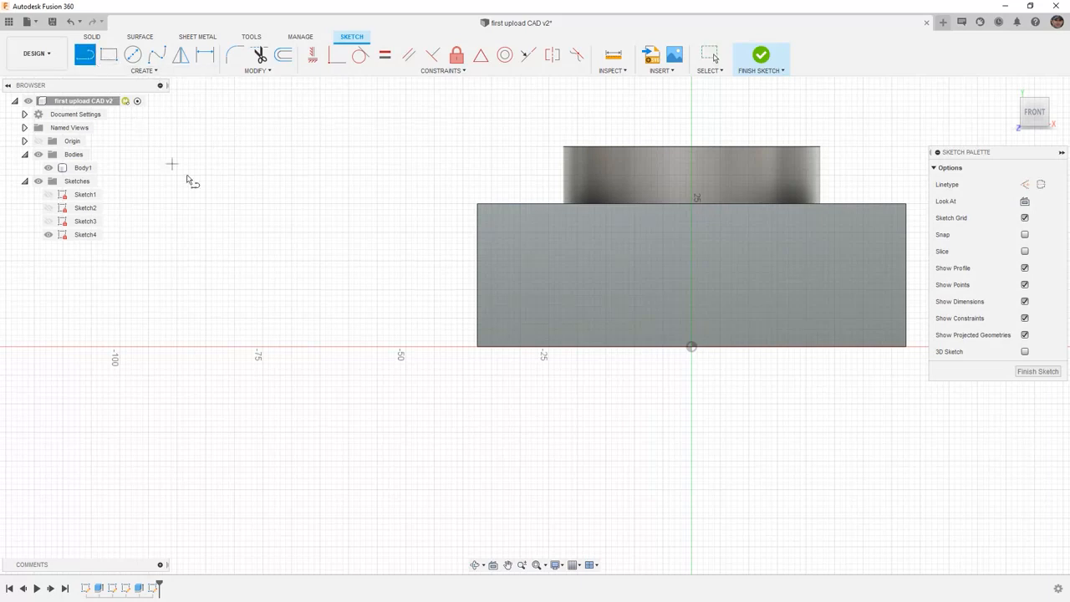
{"action": "left_click", "coordinate": [477, 204]}
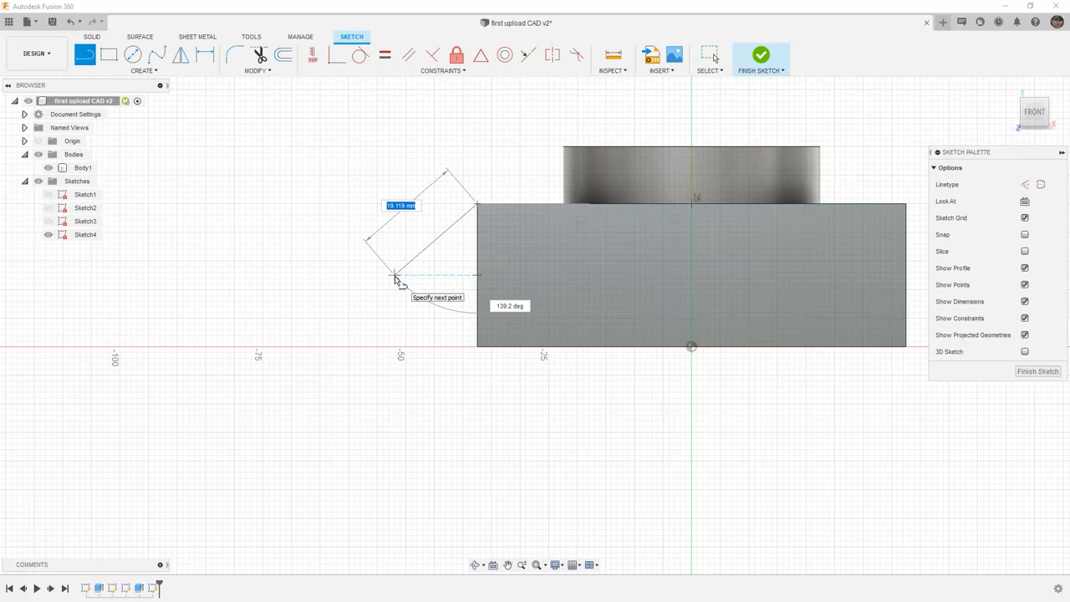
{"action": "left_click", "coordinate": [394, 275]}
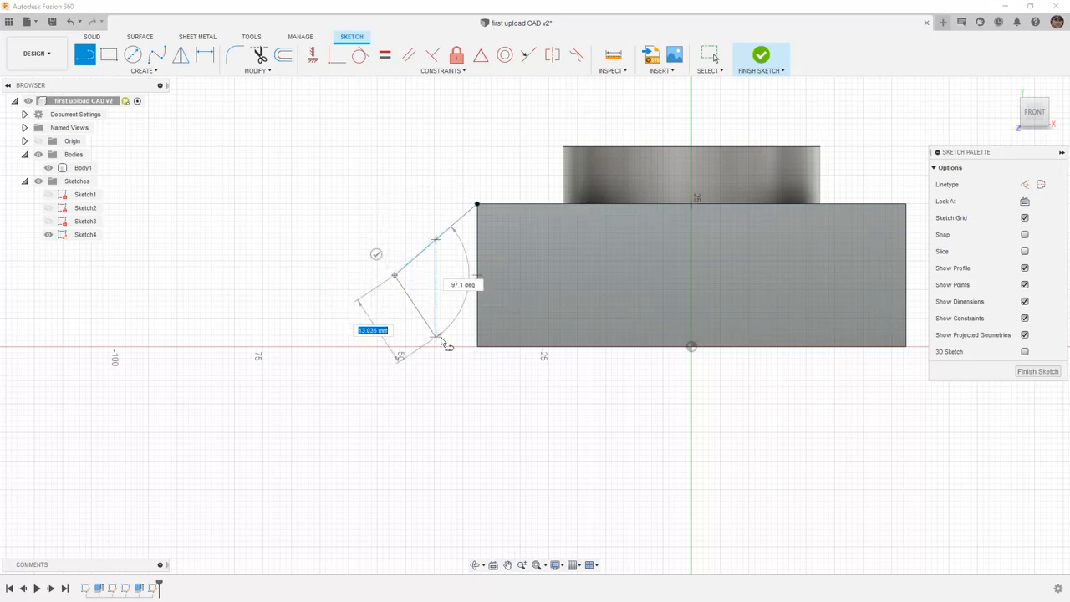
{"action": "left_click", "coordinate": [478, 346]}
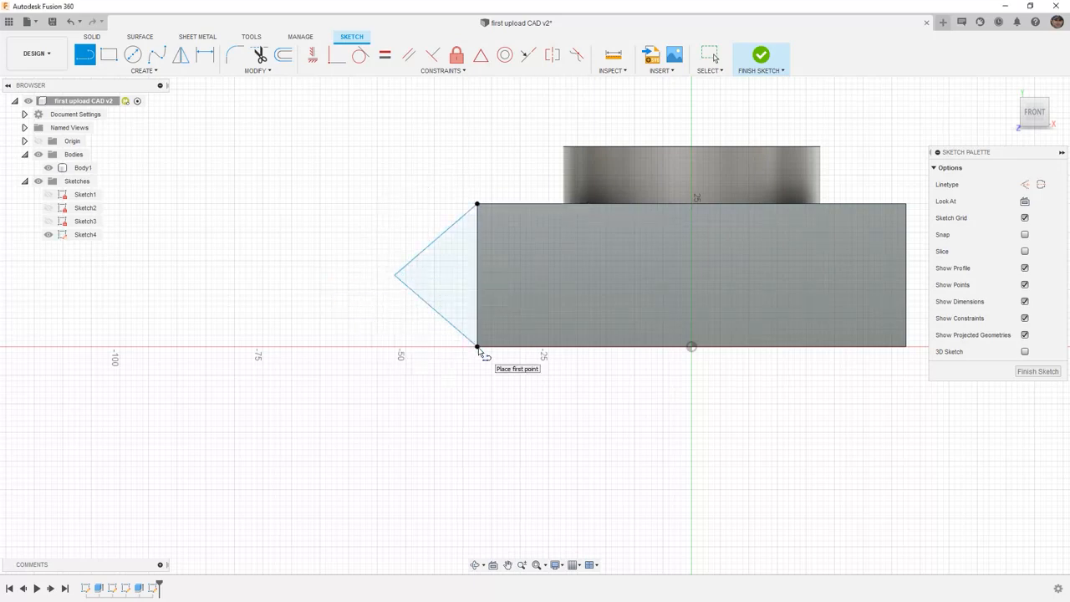
Step: Apply an Equal constraint to the triangle's two slanted lines
{"action": "left_click", "coordinate": [384, 55]}
{"action": "left_click", "coordinate": [436, 239]}
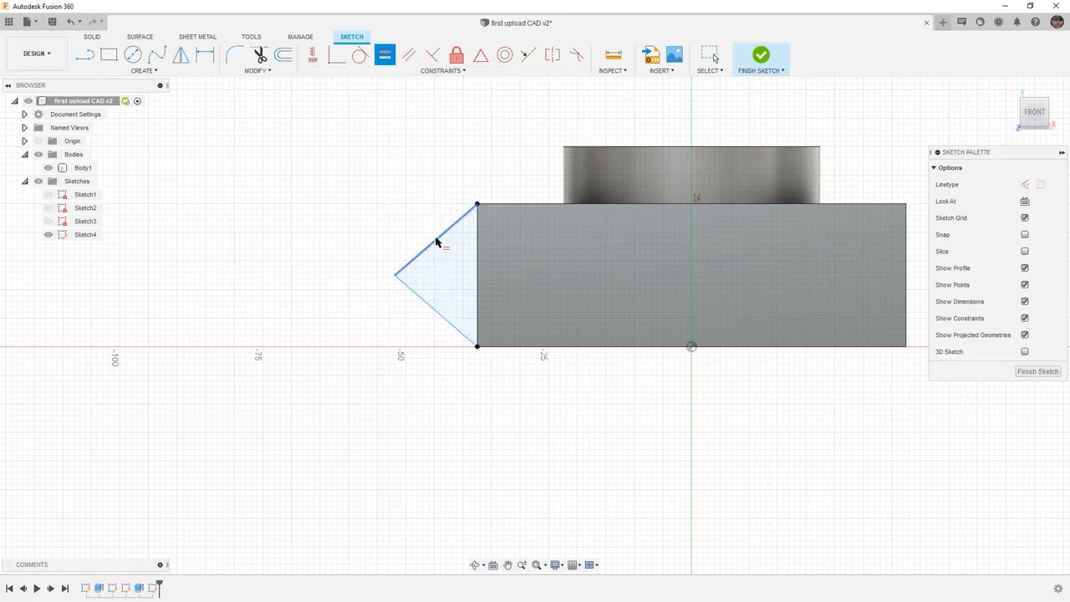
{"action": "left_click", "coordinate": [413, 290]}
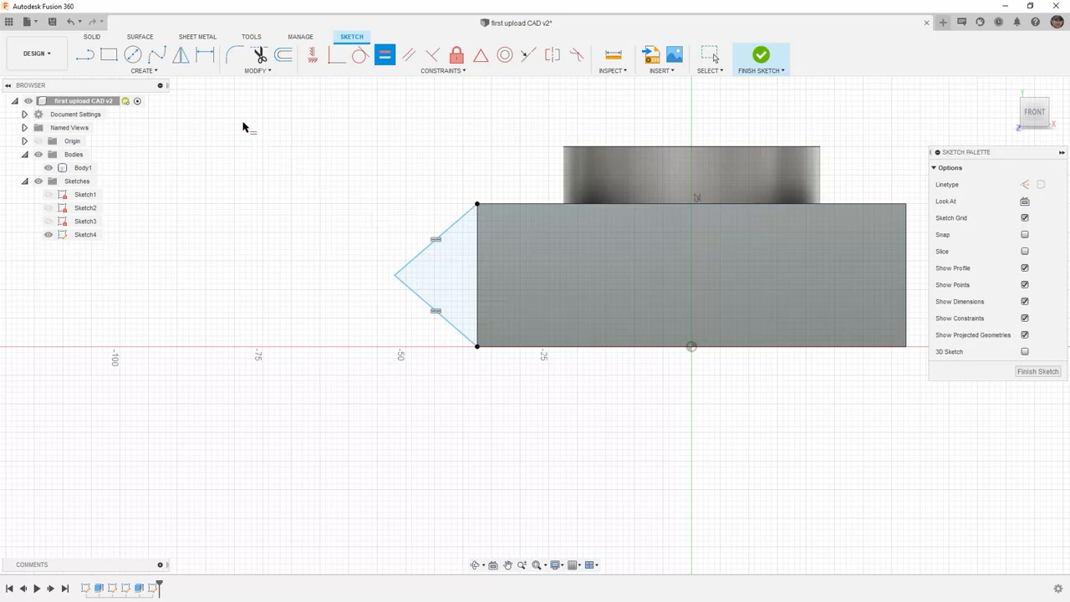
Step: Dimension the triangle's tip at 15 mm horizontally from the block's vertical edge
{"action": "left_click", "coordinate": [205, 55]}
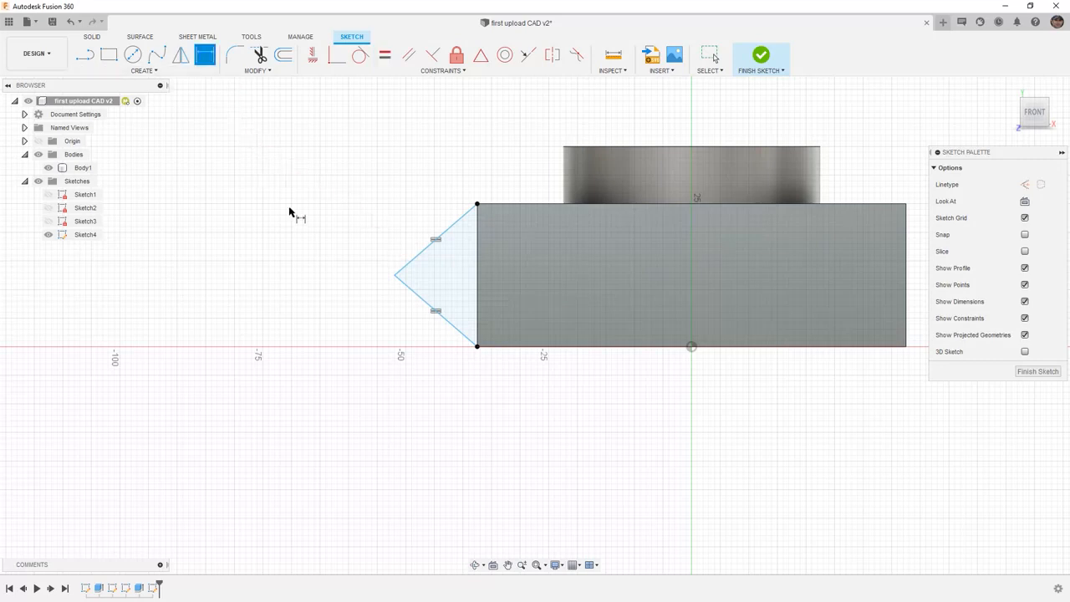
{"action": "left_click", "coordinate": [393, 278]}
{"action": "left_click", "coordinate": [479, 279]}
{"action": "left_click", "coordinate": [446, 170]}
{"action": "type", "text": "15"}
{"action": "key", "text": "Return"}
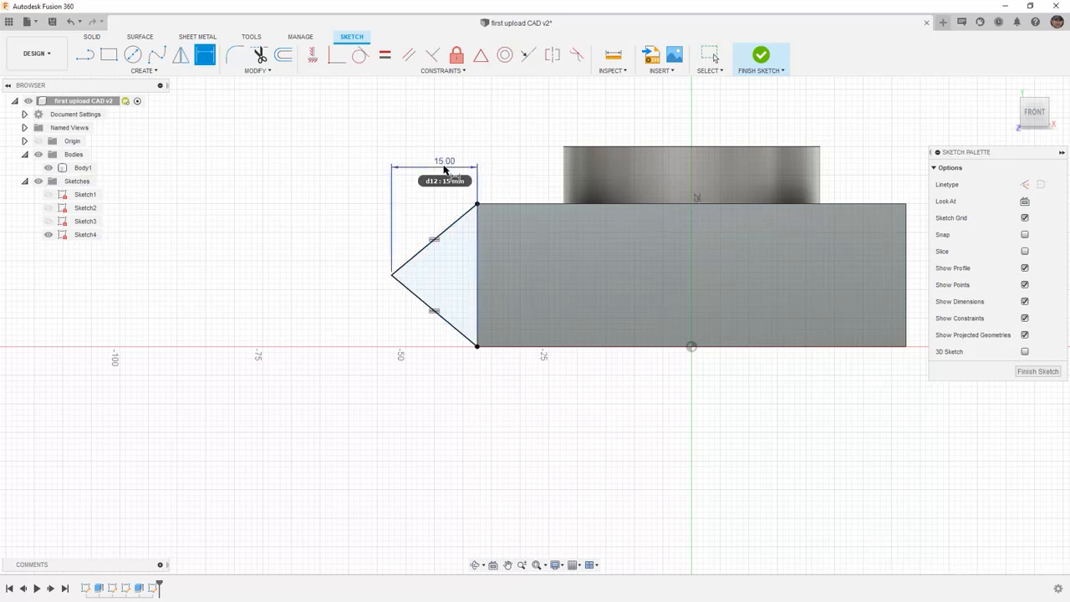
Step: Draw a vertical line from the midpoint of the front face's top edge down to the origin and finish the sketch
{"action": "left_click", "coordinate": [93, 56]}
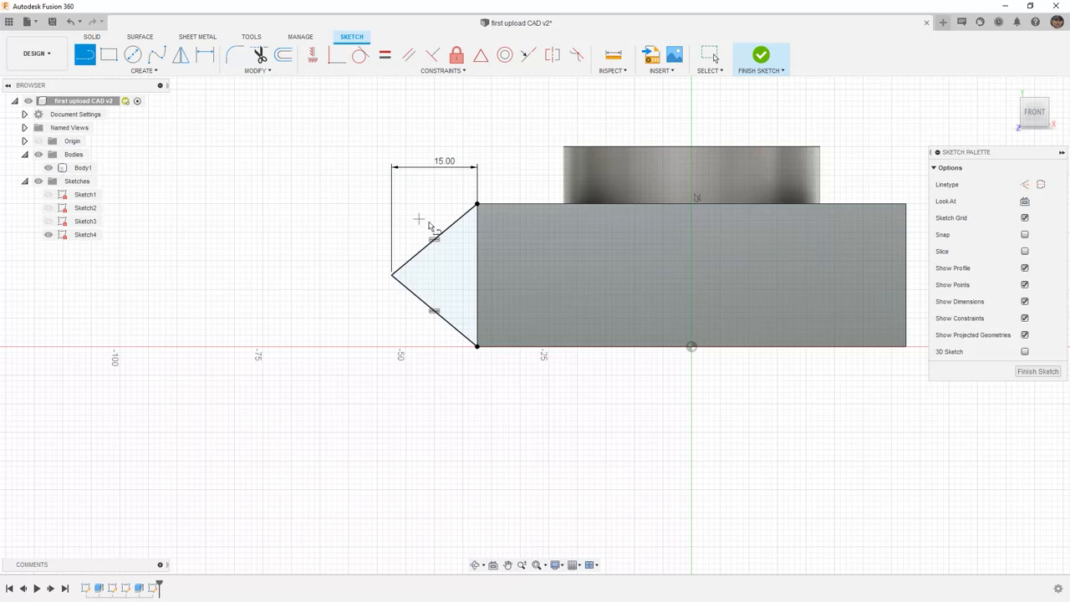
{"action": "left_click", "coordinate": [694, 204]}
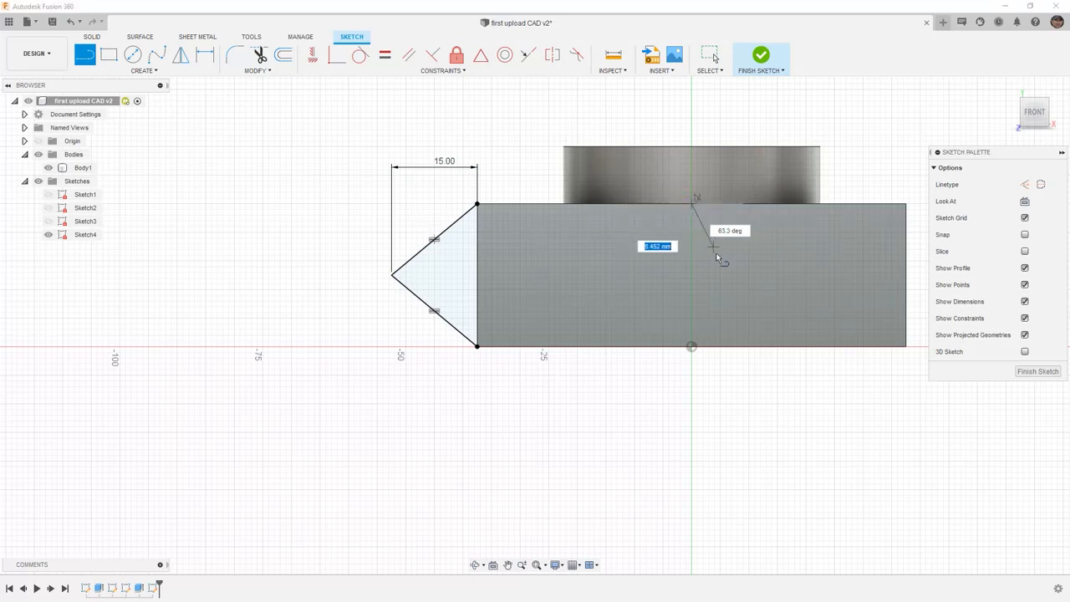
{"action": "double_click", "coordinate": [696, 350]}
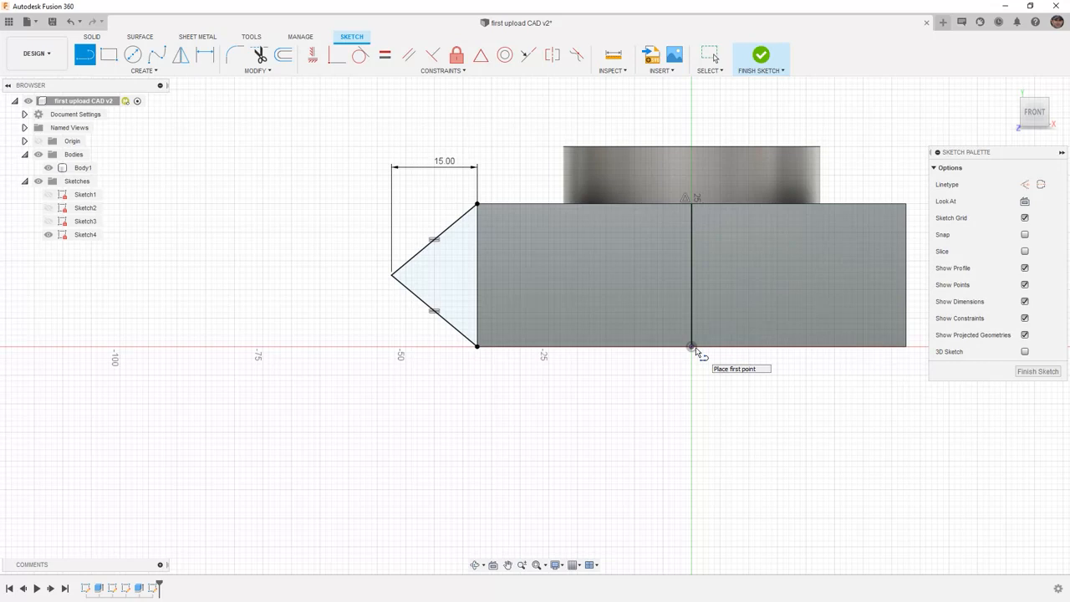
{"action": "left_click", "coordinate": [762, 56]}
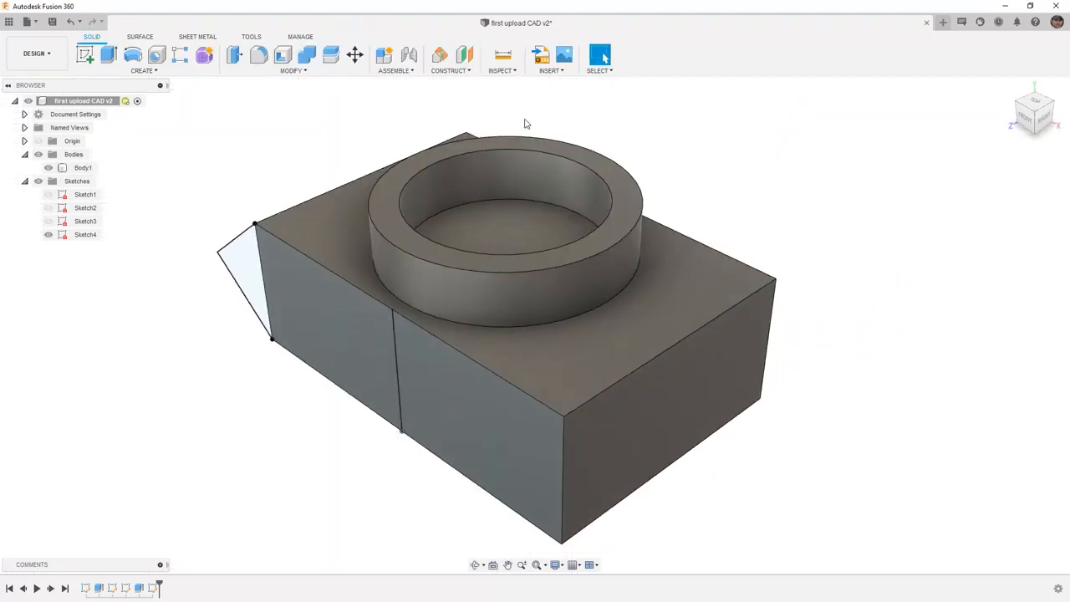
Step: Set up a revolve of the triangle and the adjoining half of the front face about the vertical center line
{"action": "left_click", "coordinate": [163, 72]}
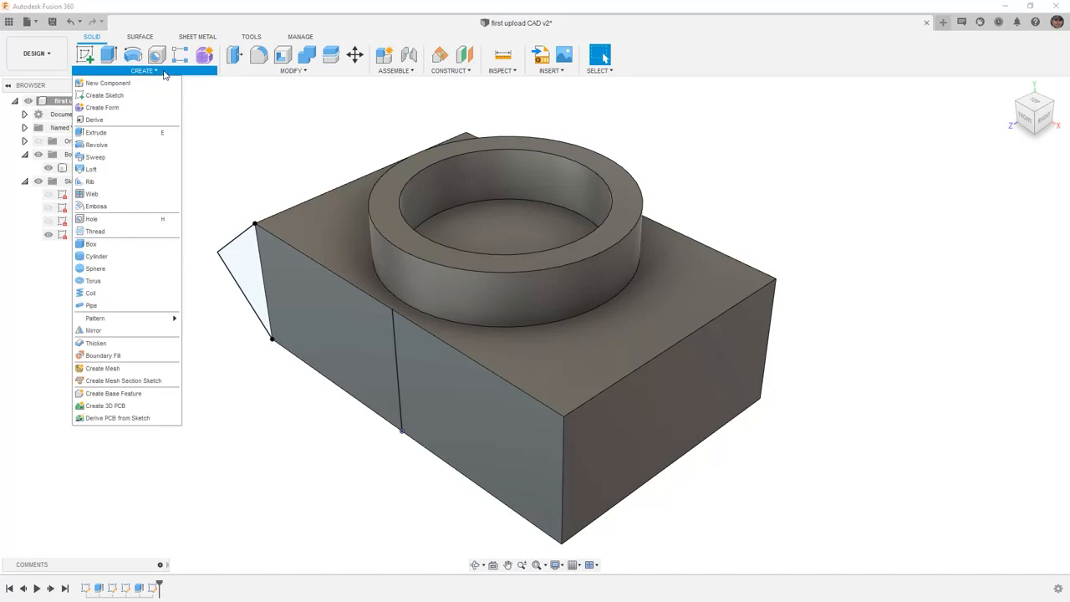
{"action": "left_click", "coordinate": [119, 145]}
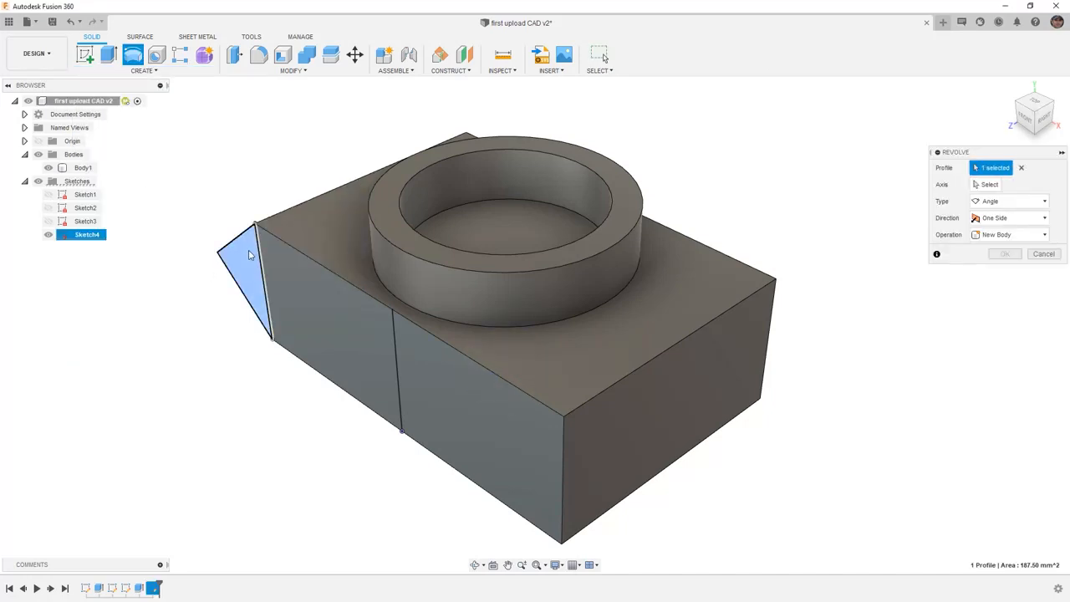
{"action": "left_click", "coordinate": [269, 273]}
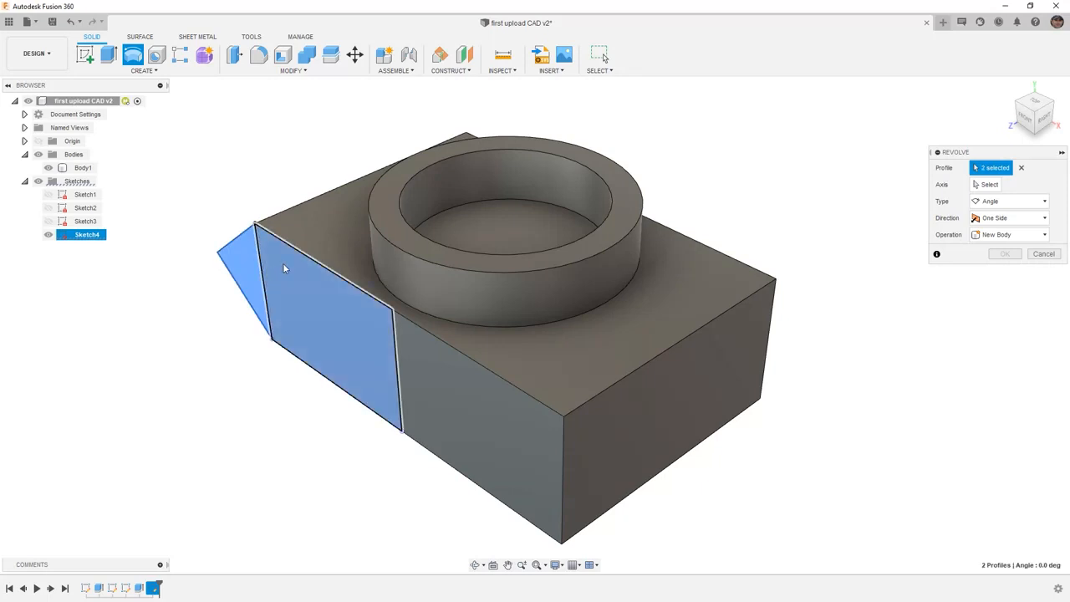
{"action": "left_click", "coordinate": [984, 185]}
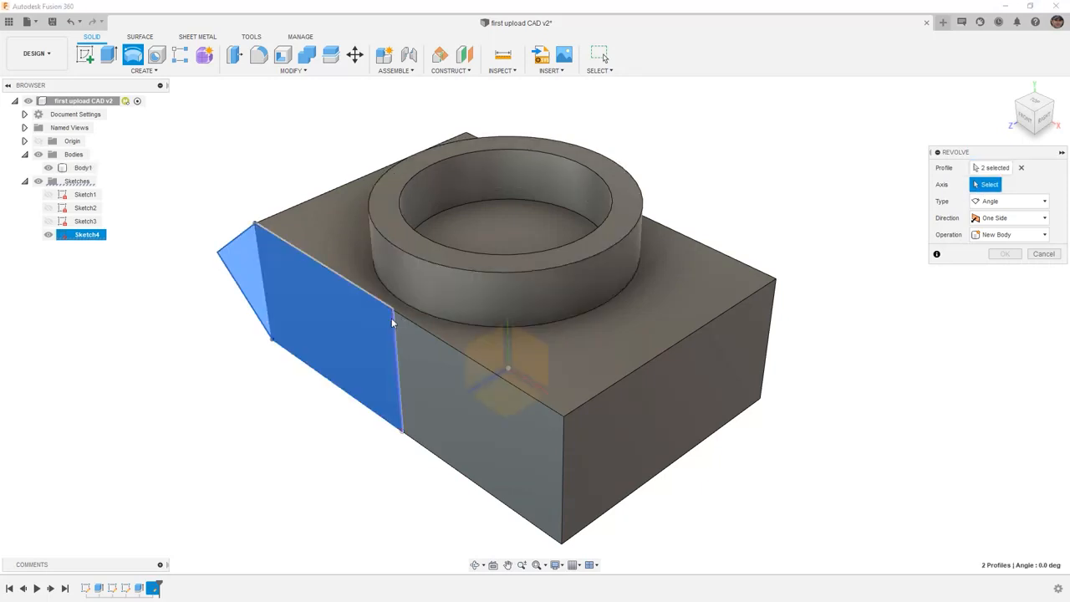
{"action": "left_click", "coordinate": [396, 375]}
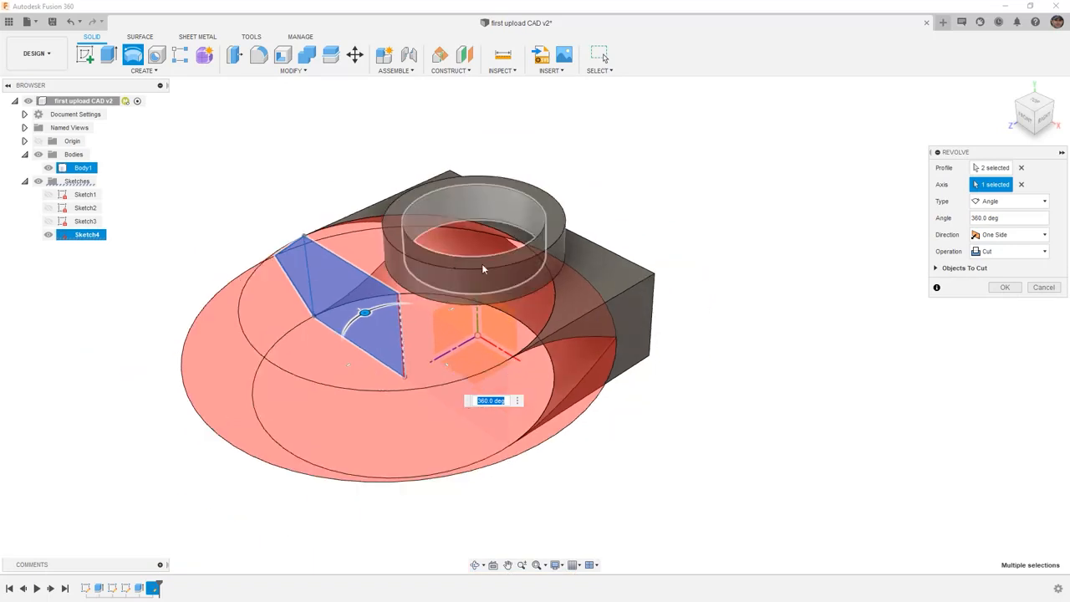
Step: Revolve the selected profiles 180 degrees about the vertical center line and join the result to the block
{"action": "left_click", "coordinate": [1001, 256]}
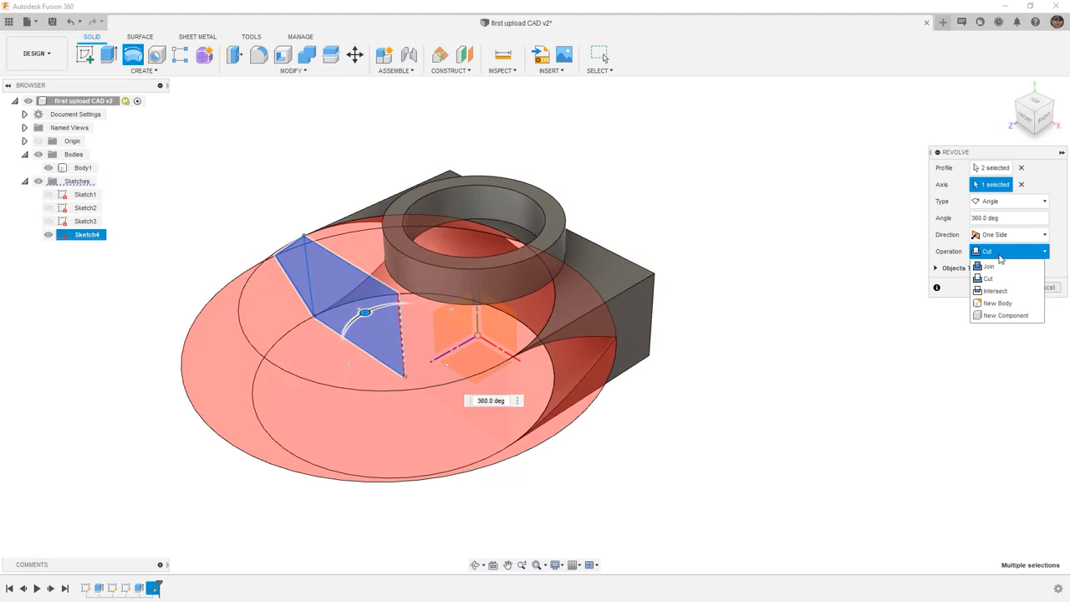
{"action": "left_click", "coordinate": [1003, 266]}
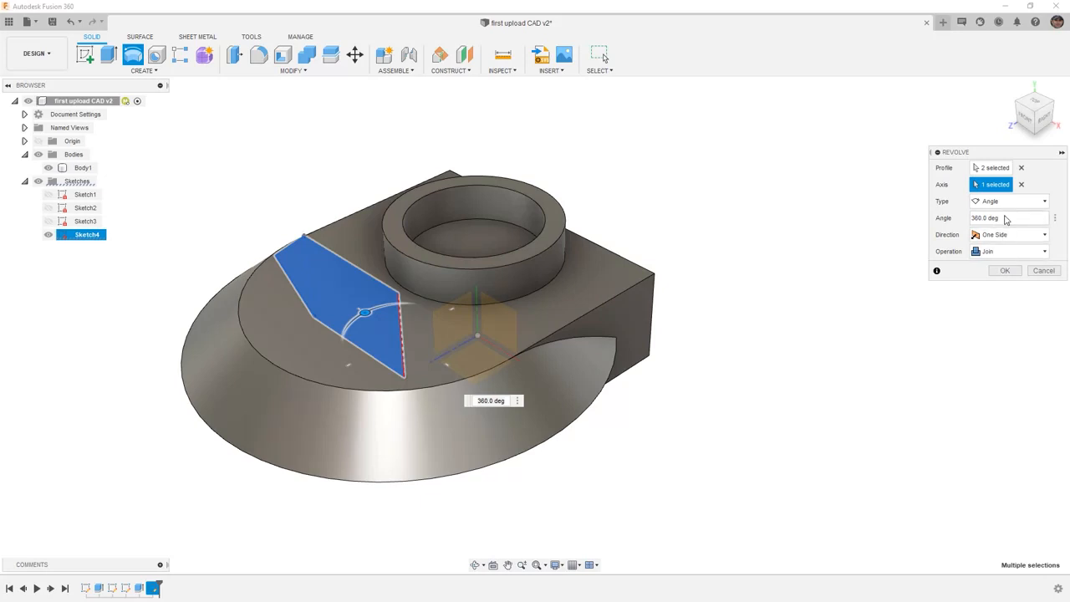
{"action": "left_click_drag", "start_coordinate": [999, 218], "coordinate": [958, 221]}
{"action": "type", "text": "180"}
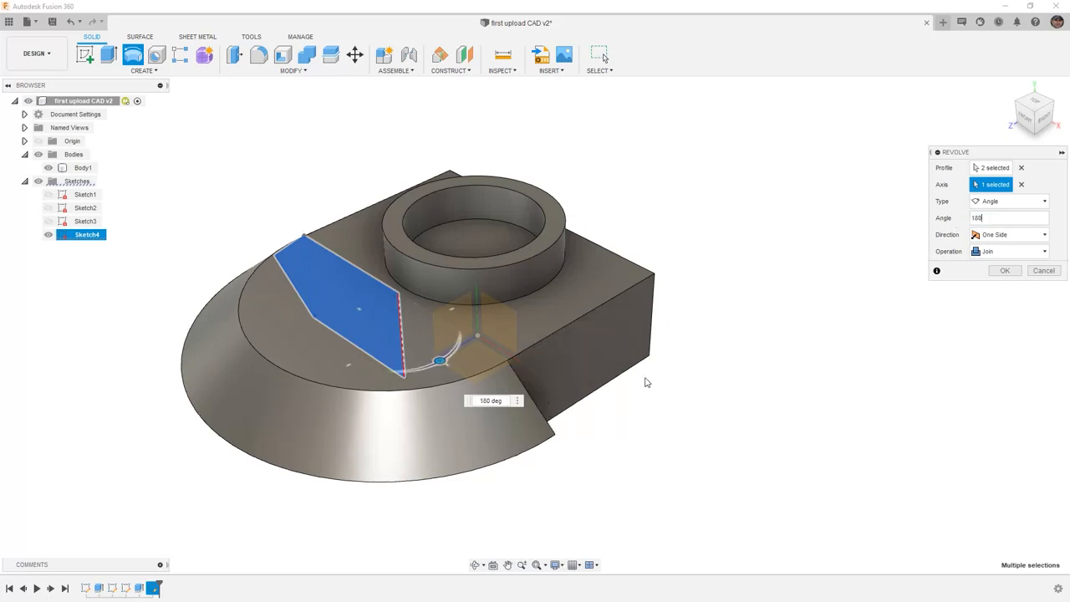
{"action": "middle_click_drag", "start_coordinate": [335, 354], "coordinate": [447, 416], "text": "shift"}
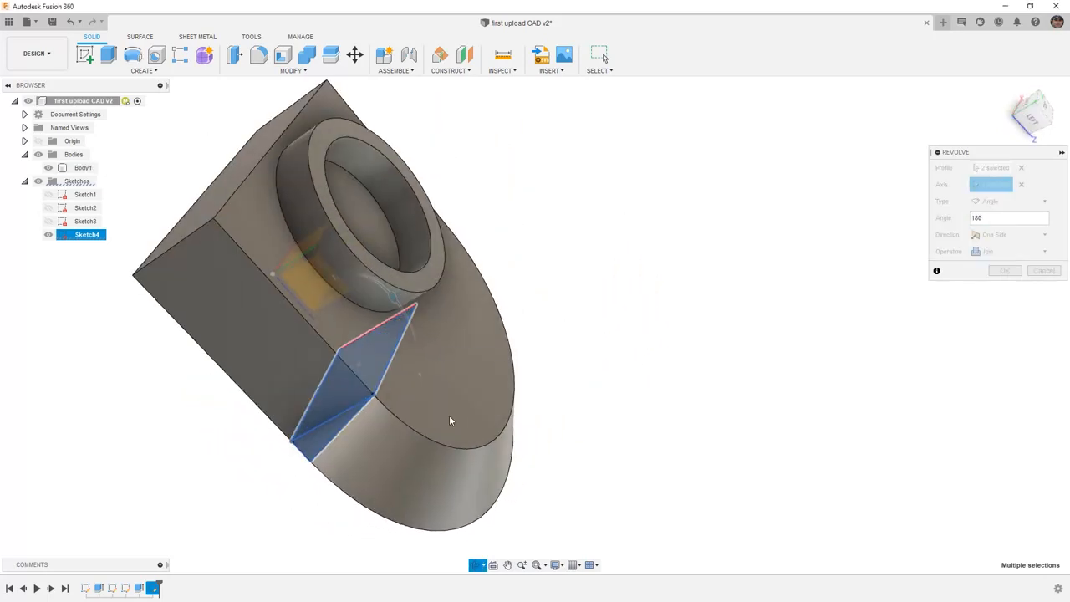
{"action": "middle_click_drag", "start_coordinate": [492, 450], "coordinate": [355, 435], "text": "shift"}
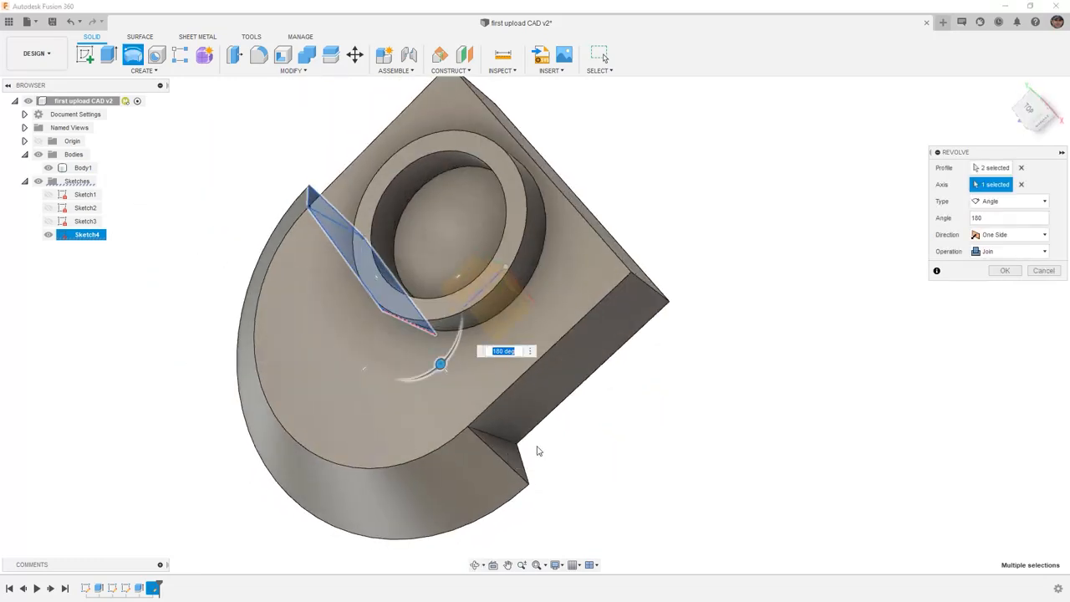
{"action": "left_click", "coordinate": [1005, 270]}
{"action": "middle_click_drag", "start_coordinate": [503, 379], "coordinate": [516, 318], "text": "shift"}
{"action": "key", "text": "Escape"}
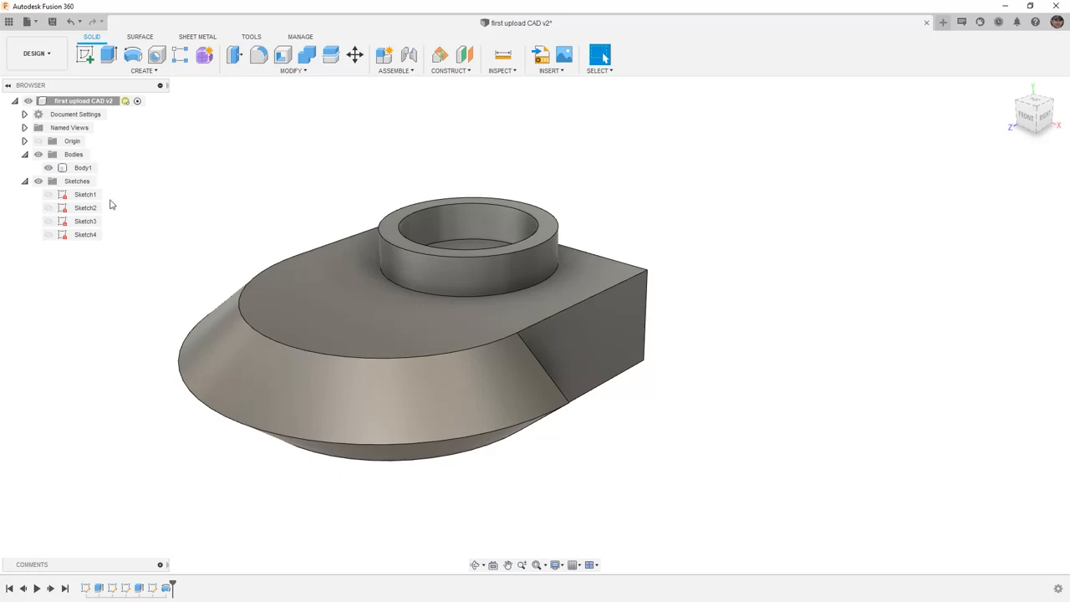
{"action": "left_click", "coordinate": [82, 170]}
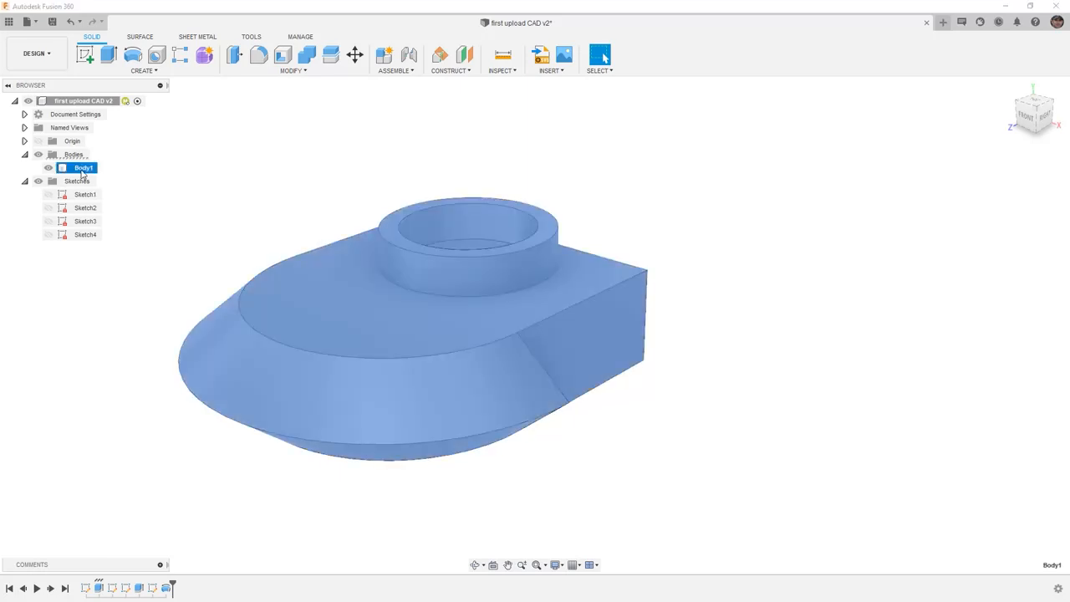
{"action": "left_click", "coordinate": [389, 160]}
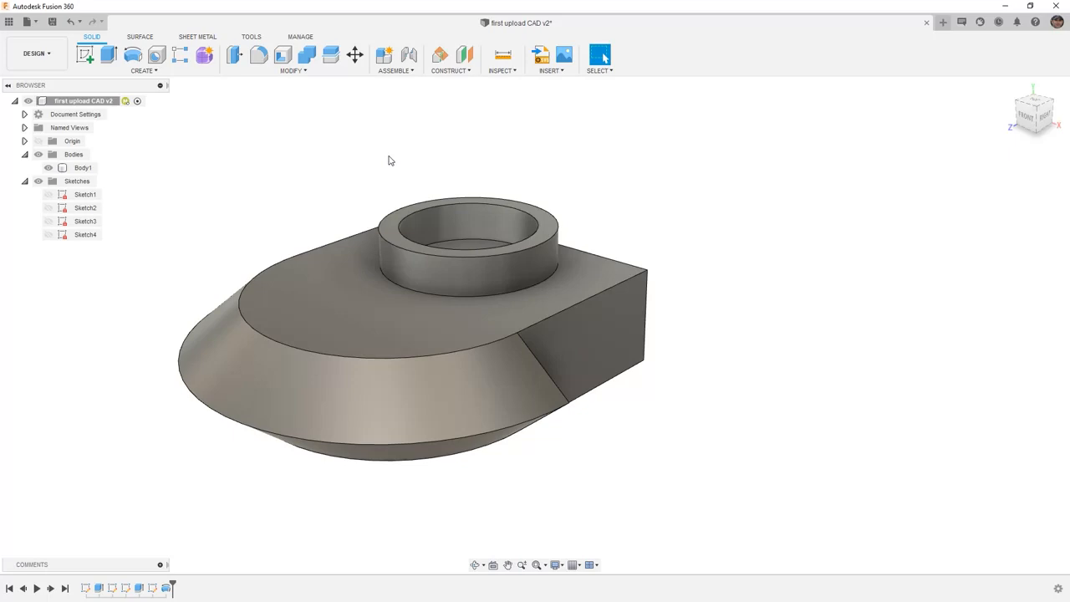
Step: Fillet the outer curved edge of the revolved feature with a 17.5 mm radius
{"action": "left_click", "coordinate": [311, 74]}
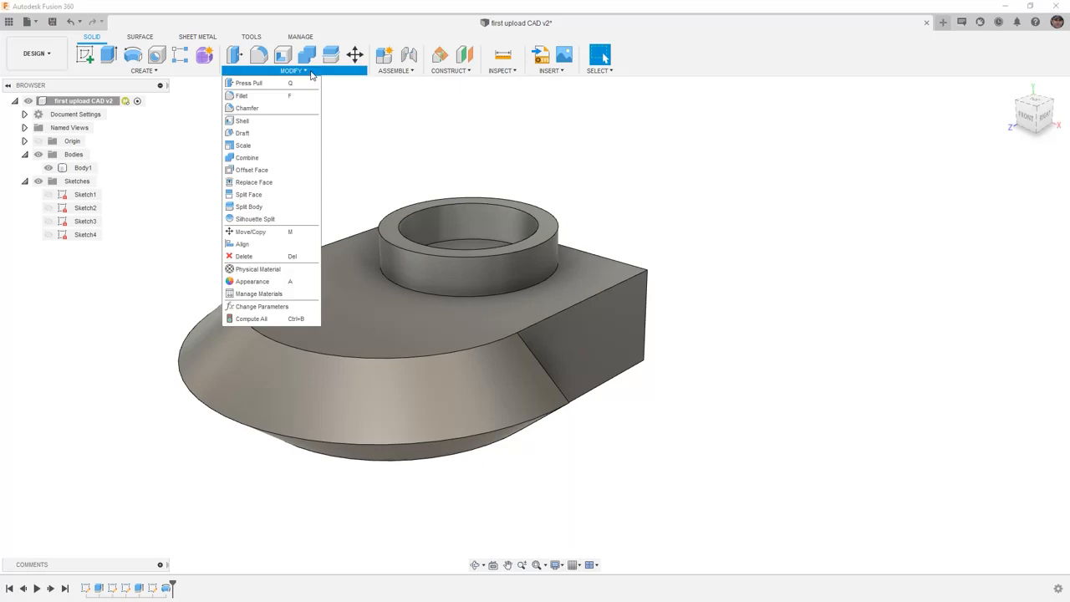
{"action": "left_click", "coordinate": [243, 95]}
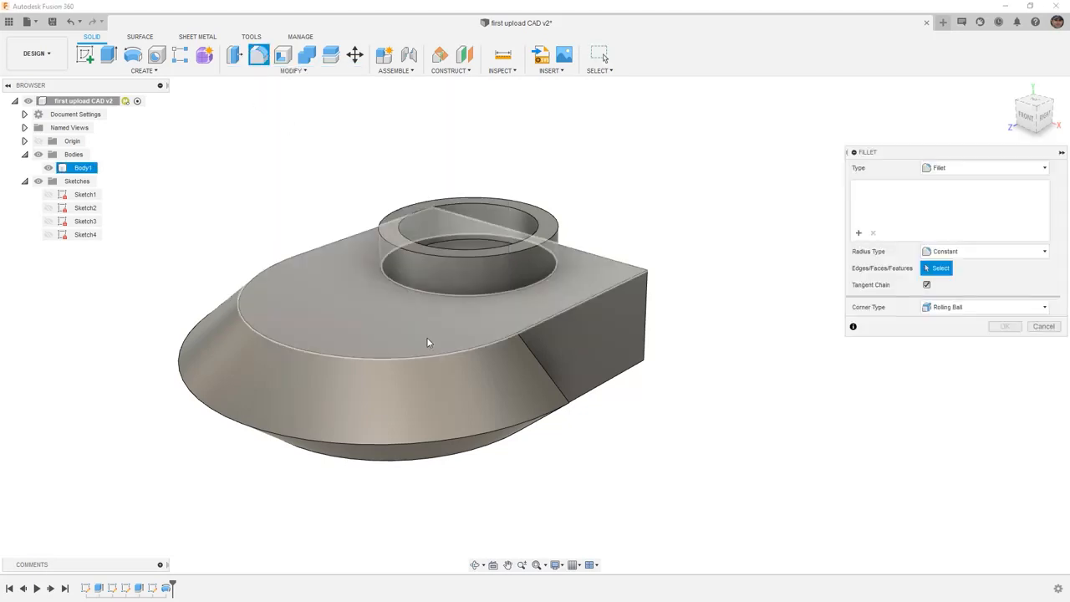
{"action": "left_click", "coordinate": [386, 447]}
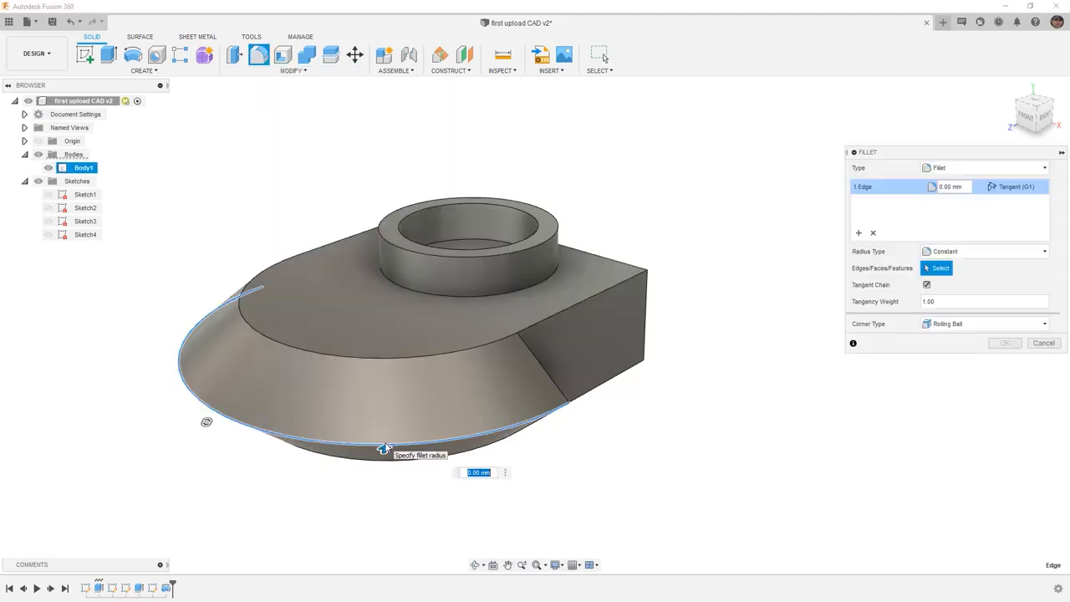
{"action": "left_click_drag", "start_coordinate": [385, 447], "coordinate": [385, 426]}
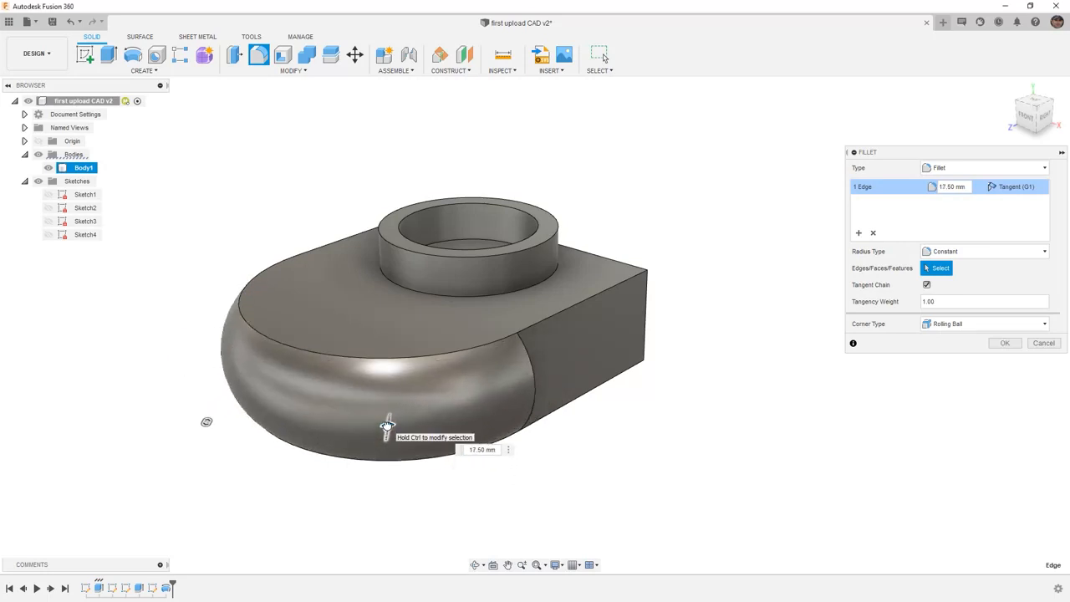
{"action": "middle_click_drag", "start_coordinate": [402, 472], "coordinate": [326, 439], "text": "shift"}
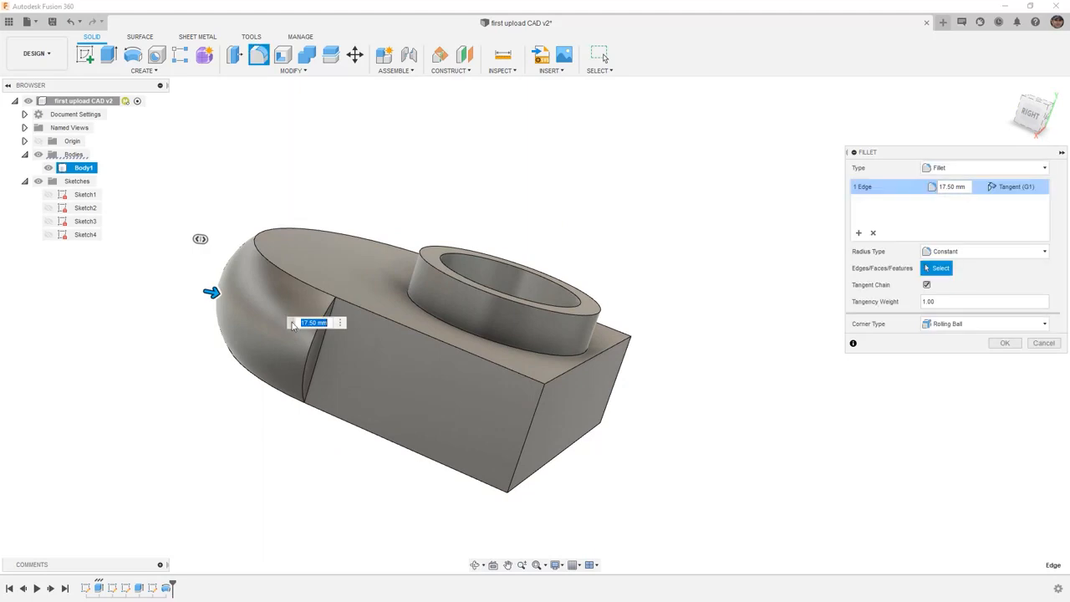
{"action": "middle_click_drag", "start_coordinate": [284, 335], "coordinate": [303, 342]}
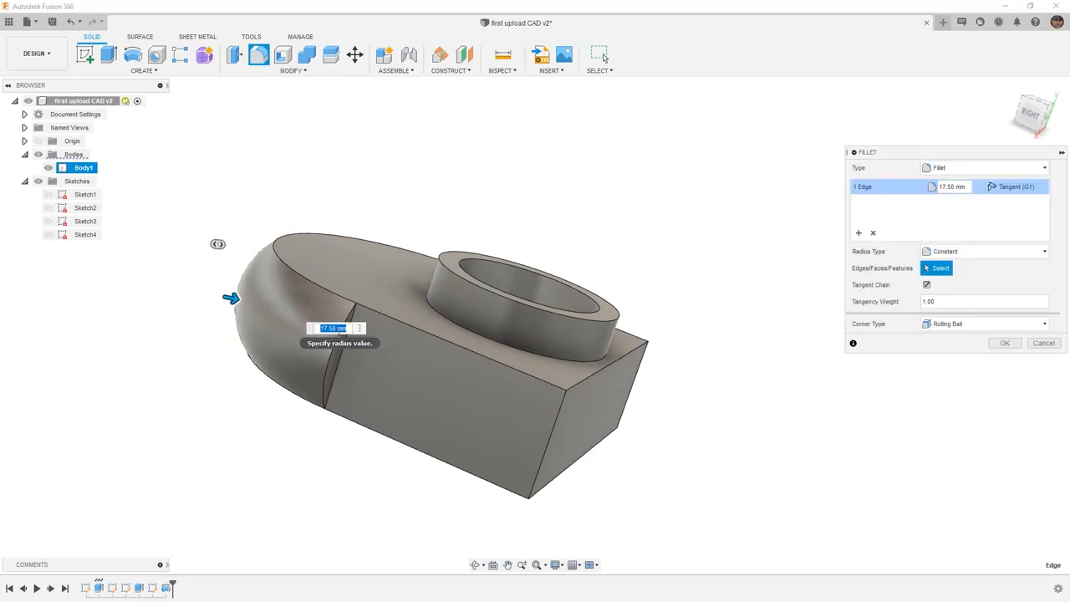
{"action": "left_click", "coordinate": [999, 344]}
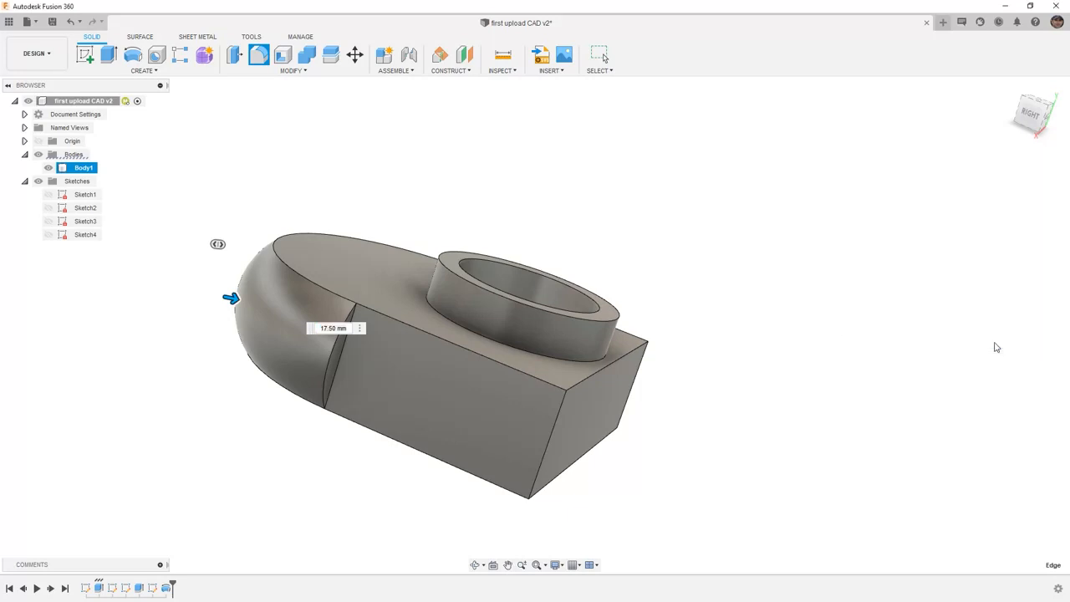
{"action": "middle_click_drag", "start_coordinate": [387, 308], "coordinate": [387, 308], "text": "shift"}
{"action": "left_click_drag", "start_coordinate": [392, 310], "coordinate": [352, 308]}
{"action": "key", "text": "Escape"}
Step: Use Press Pull on the revolved feature's exposed flat end face to extend its angle to 210 degrees
{"action": "left_click", "coordinate": [291, 71]}
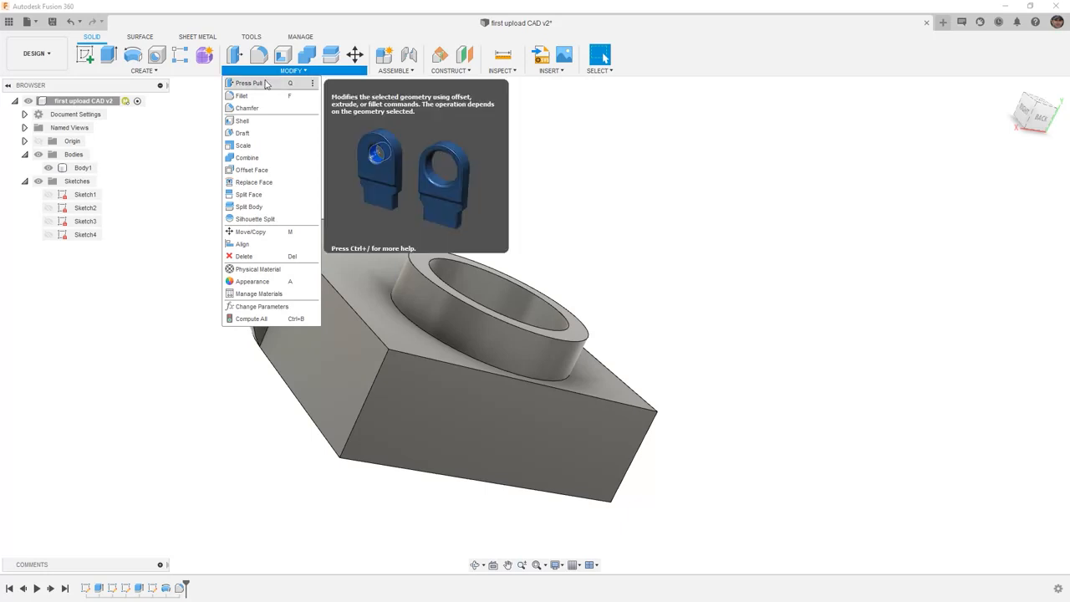
{"action": "left_click", "coordinate": [264, 84]}
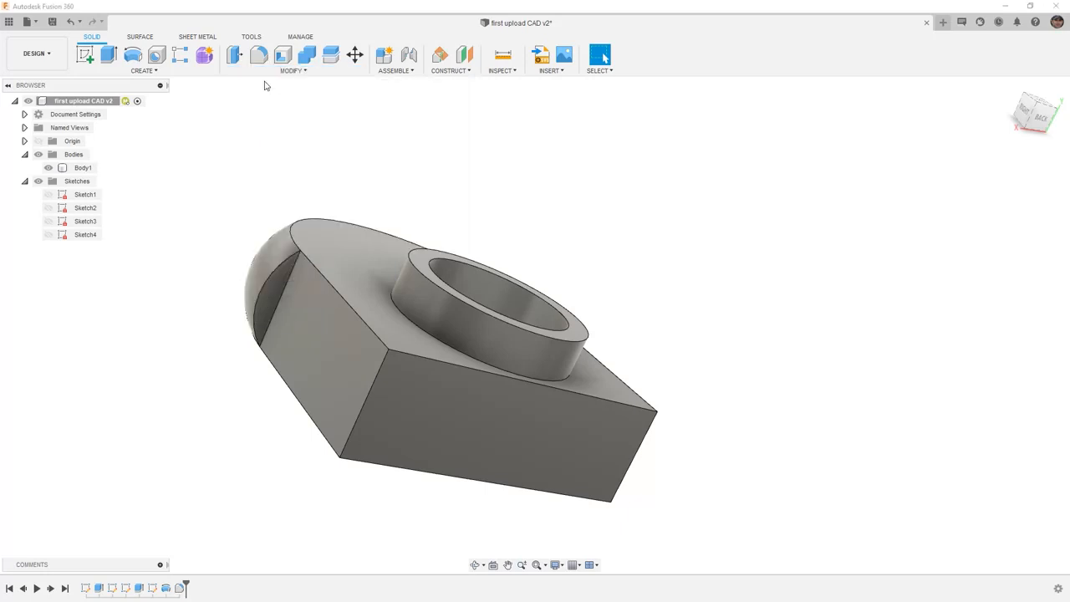
{"action": "left_click", "coordinate": [280, 280]}
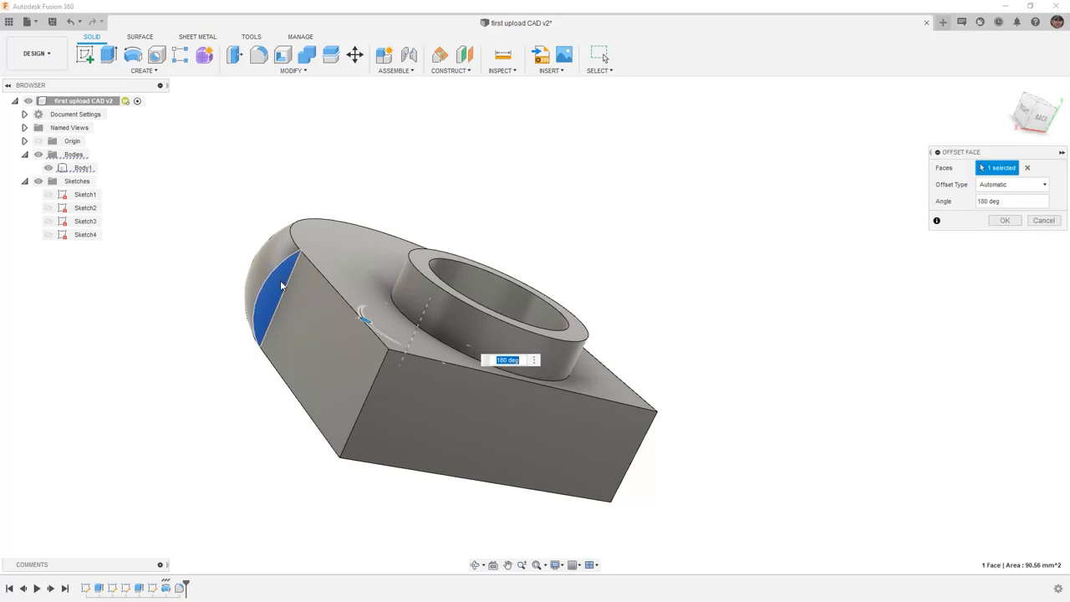
{"action": "middle_click_drag", "start_coordinate": [365, 335], "coordinate": [334, 351], "text": "shift"}
{"action": "left_click_drag", "start_coordinate": [363, 330], "coordinate": [382, 350]}
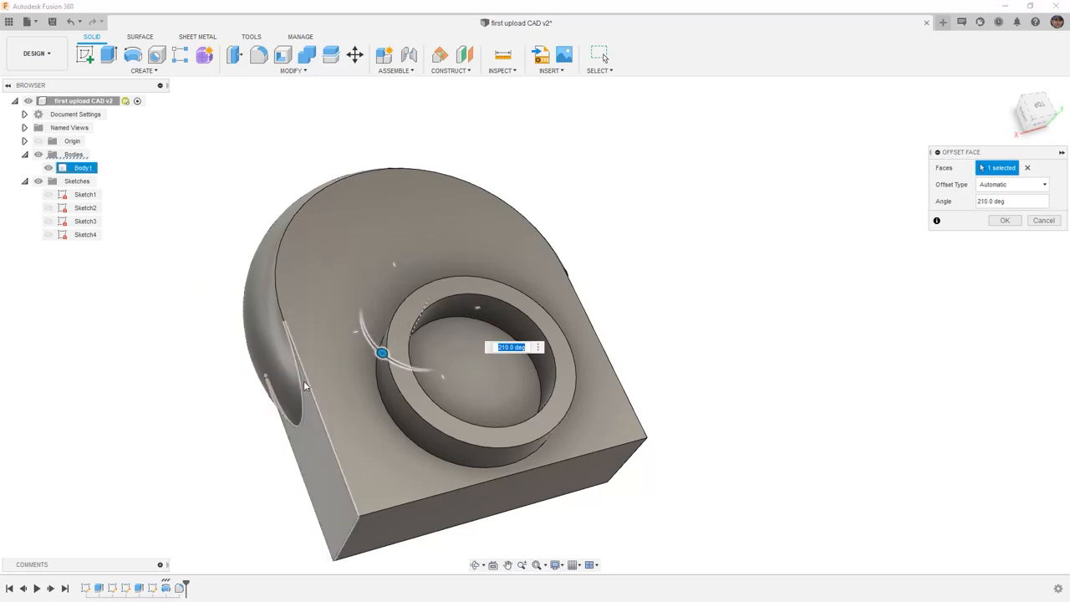
{"action": "middle_click_drag", "start_coordinate": [705, 359], "coordinate": [653, 339], "text": "shift"}
{"action": "left_click", "coordinate": [1006, 219]}
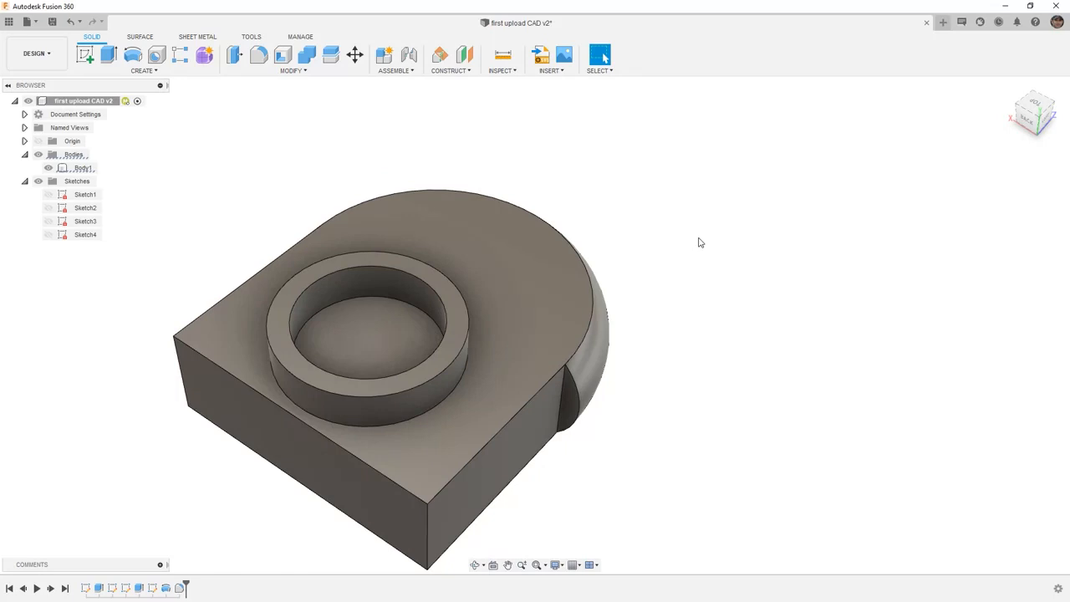
Step: Repeat Press Pull on the rounded feature's flat end face on the opposite side, offsetting it about 20 mm along the block
{"action": "right_click", "coordinate": [700, 242]}
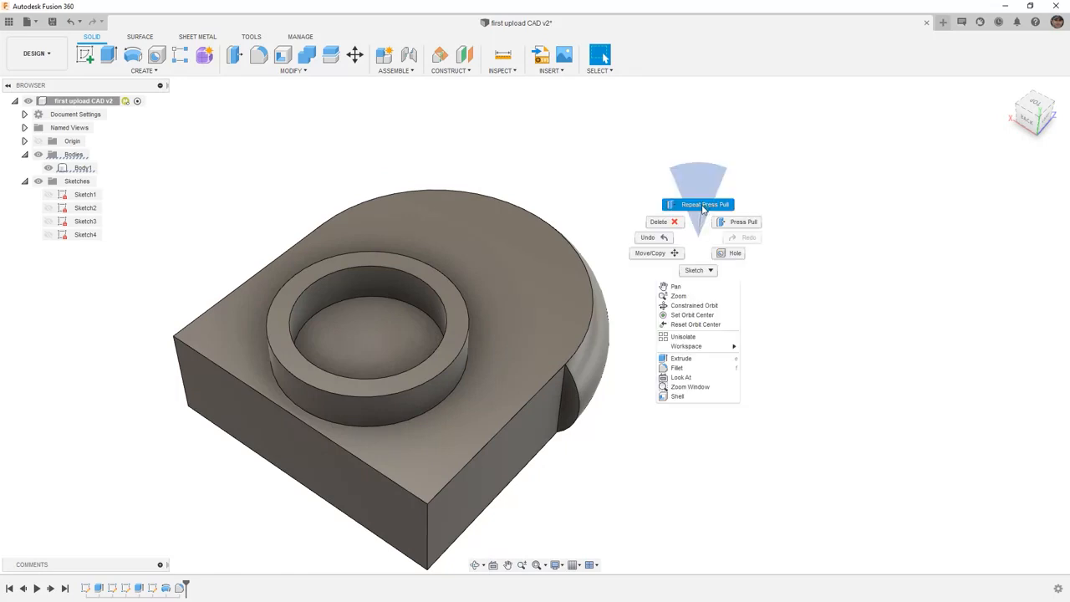
{"action": "left_click", "coordinate": [702, 205]}
{"action": "left_click", "coordinate": [566, 402]}
{"action": "left_click_drag", "start_coordinate": [562, 405], "coordinate": [471, 426]}
{"action": "scroll", "coordinate": [511, 454], "scroll_direction": "up", "scroll_amount": 3}
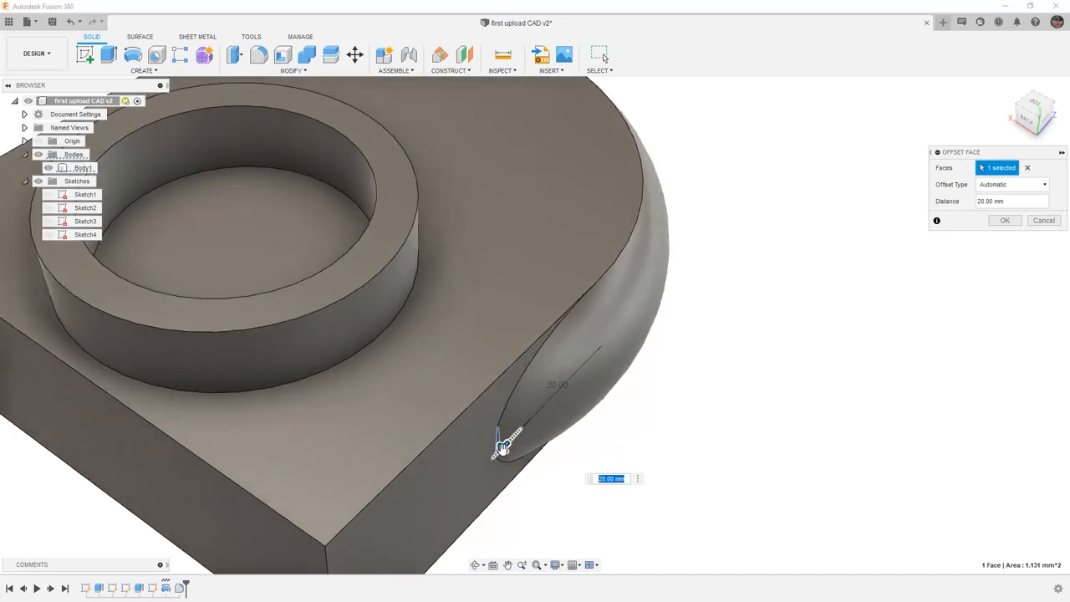
{"action": "left_click_drag", "start_coordinate": [501, 444], "coordinate": [499, 451]}
{"action": "middle_click_drag", "start_coordinate": [531, 480], "coordinate": [453, 483], "text": "shift"}
{"action": "left_click_drag", "start_coordinate": [540, 455], "coordinate": [544, 449]}
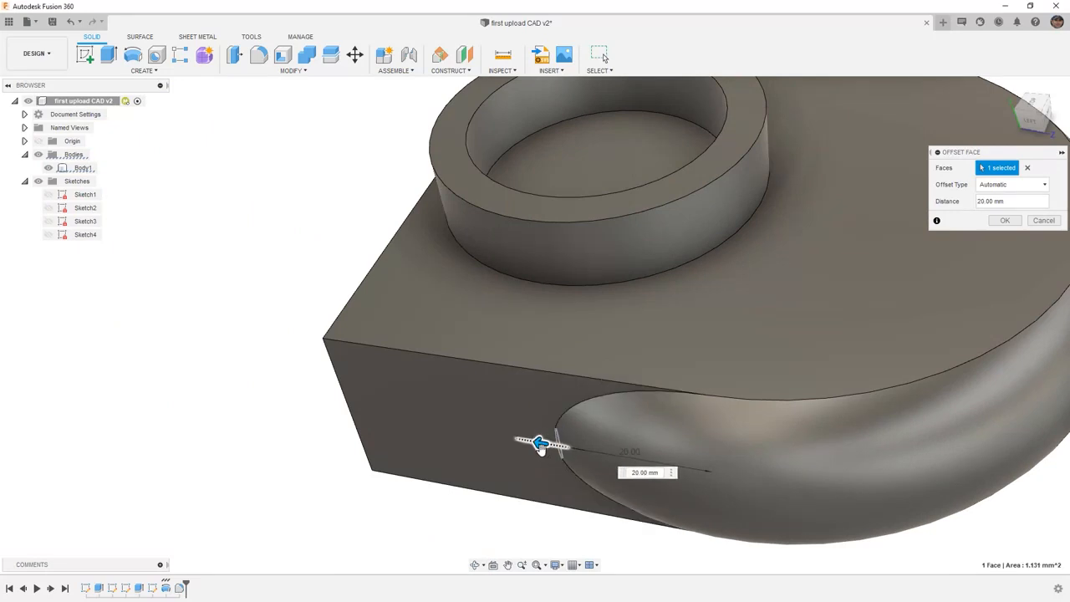
Step: Set the end face's offset distance to 20.5 mm, apply it and restore the home view
{"action": "scroll", "coordinate": [540, 446], "scroll_direction": "up", "scroll_amount": 5}
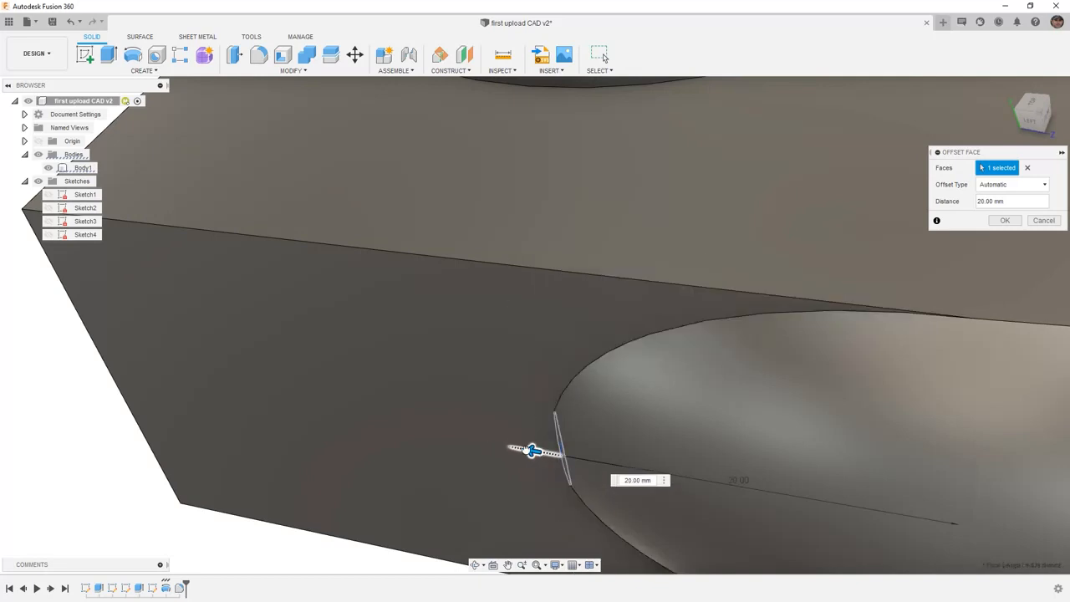
{"action": "scroll", "coordinate": [547, 445], "scroll_direction": "down", "scroll_amount": 2}
{"action": "mouse_move", "coordinate": [527, 444]}
{"action": "left_mouse_down"}
{"action": "mouse_move", "coordinate": [514, 443]}
{"action": "mouse_move", "coordinate": [533, 447]}
{"action": "left_mouse_up"}
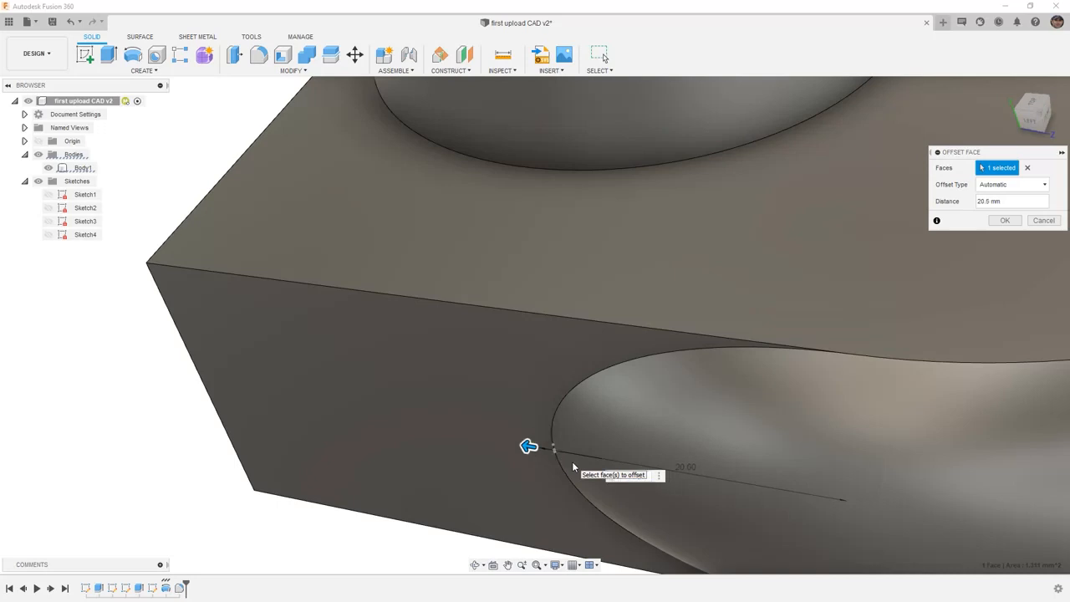
{"action": "type", "text": "20.5"}
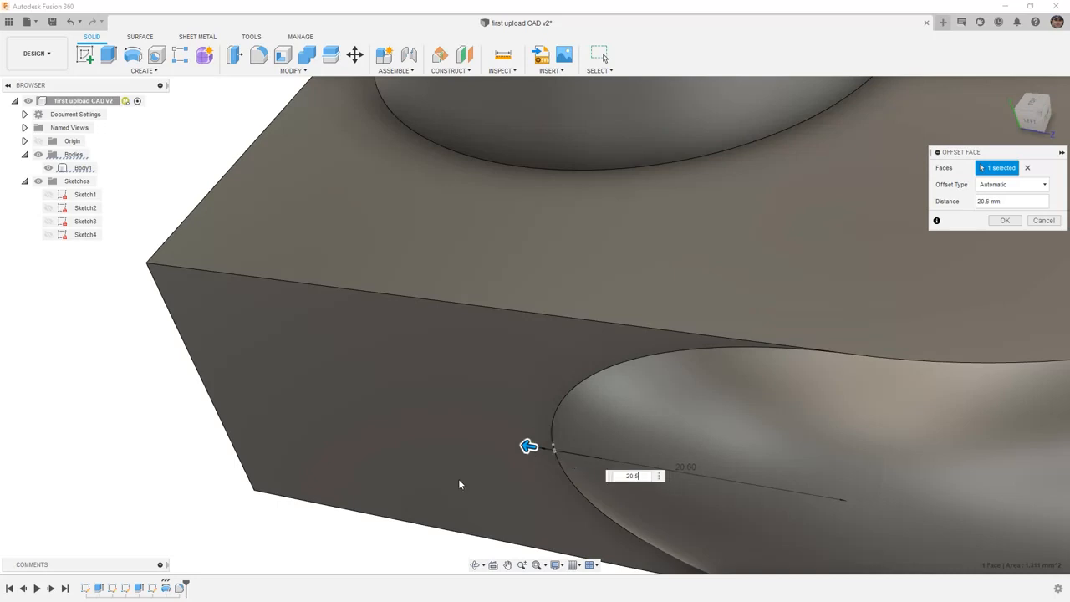
{"action": "left_click", "coordinate": [1005, 220]}
{"action": "scroll", "coordinate": [568, 276], "scroll_direction": "down", "scroll_amount": 5}
{"action": "mouse_move", "coordinate": [578, 357]}
{"action": "middle_mouse_down", "text": "shift"}
{"action": "mouse_move", "coordinate": [710, 363]}
{"action": "mouse_move", "coordinate": [611, 363]}
{"action": "mouse_move", "coordinate": [609, 352]}
{"action": "mouse_move", "coordinate": [547, 336]}
{"action": "mouse_move", "coordinate": [582, 345]}
{"action": "middle_mouse_up", "text": "shift"}
{"action": "left_click", "coordinate": [419, 395]}
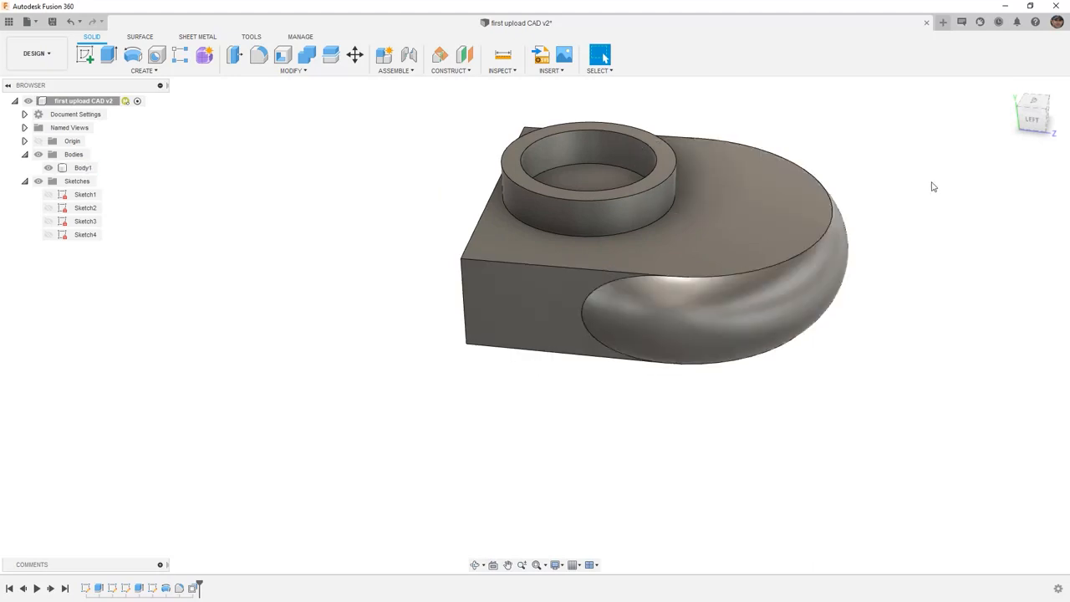
{"action": "left_click", "coordinate": [1009, 89]}
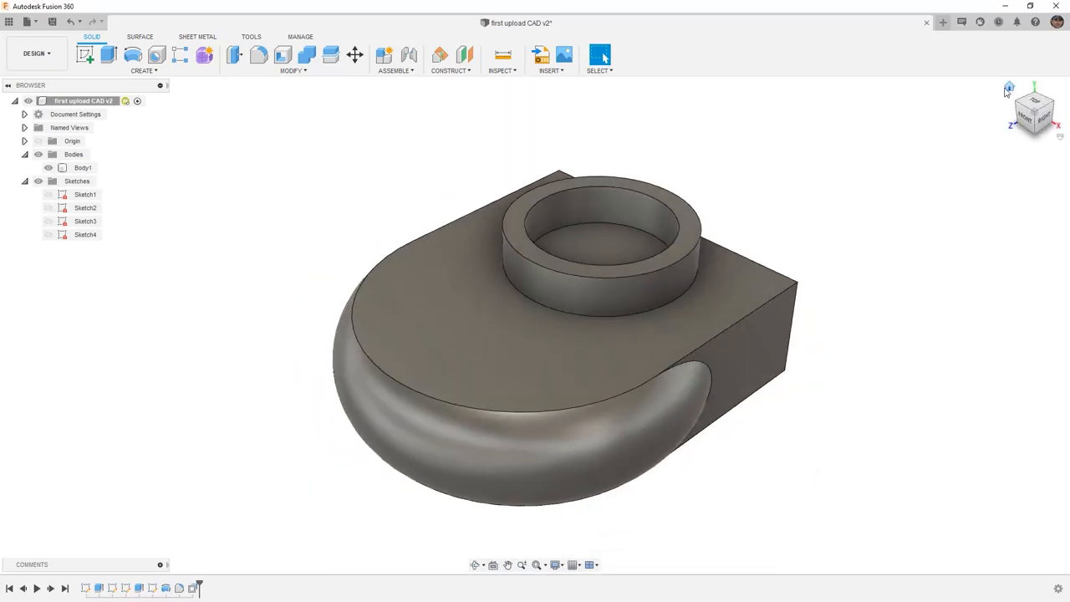
Step: Examine each sketch and feature in the design history in order, from the first sketch to the offset face
{"action": "left_click", "coordinate": [84, 589]}
{"action": "left_click", "coordinate": [98, 588]}
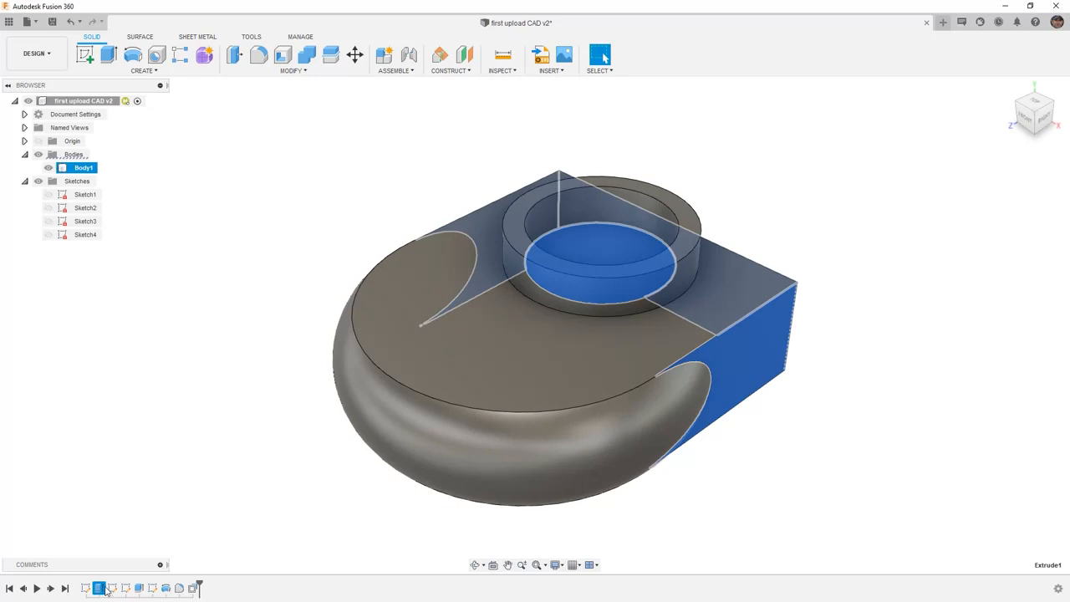
{"action": "left_click", "coordinate": [112, 589]}
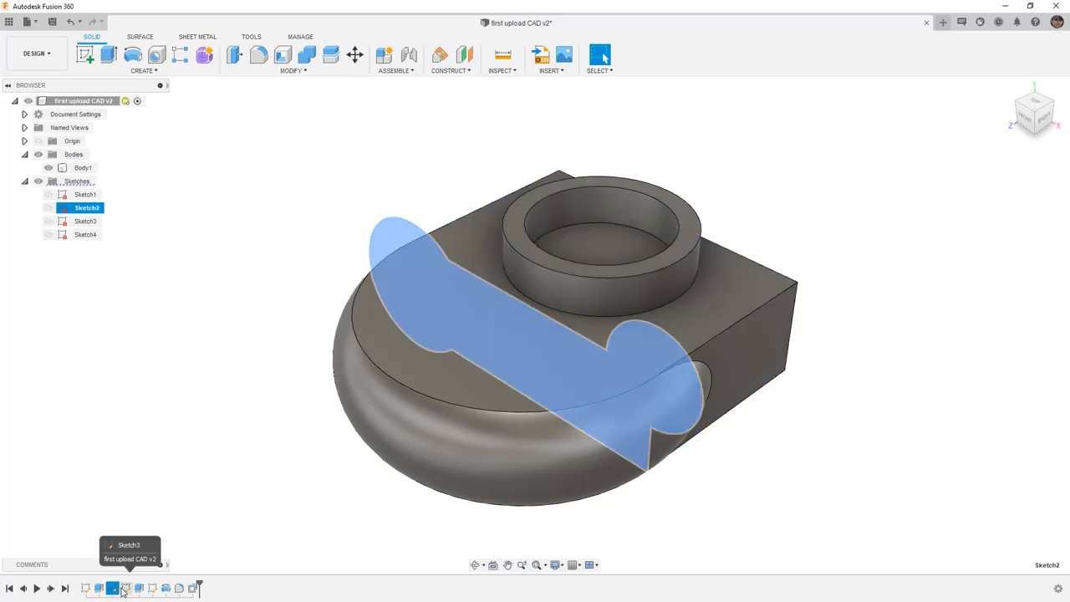
{"action": "left_click", "coordinate": [124, 589]}
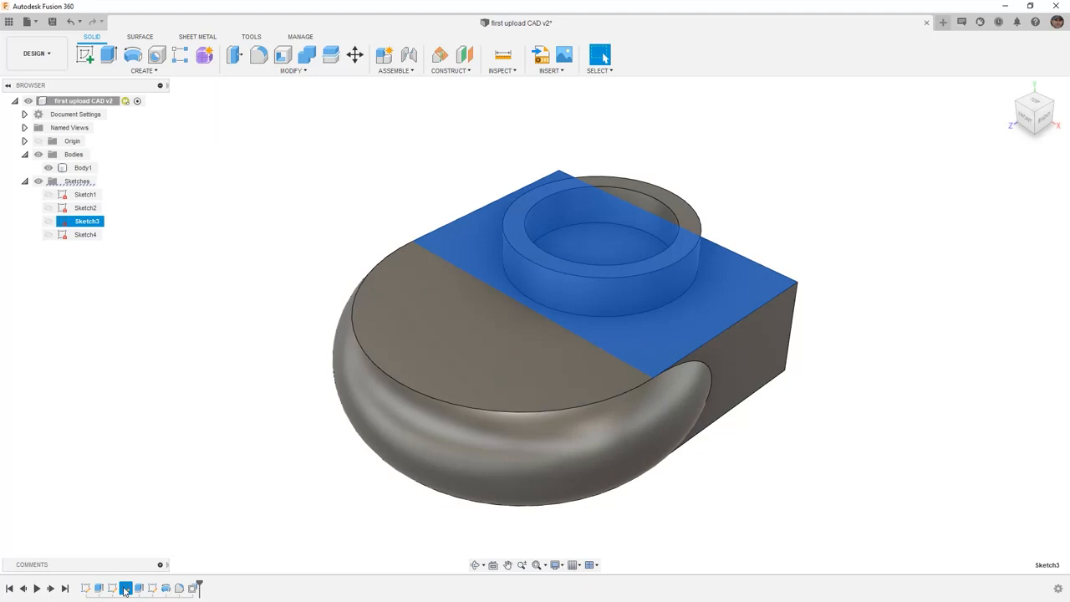
{"action": "left_click", "coordinate": [140, 589]}
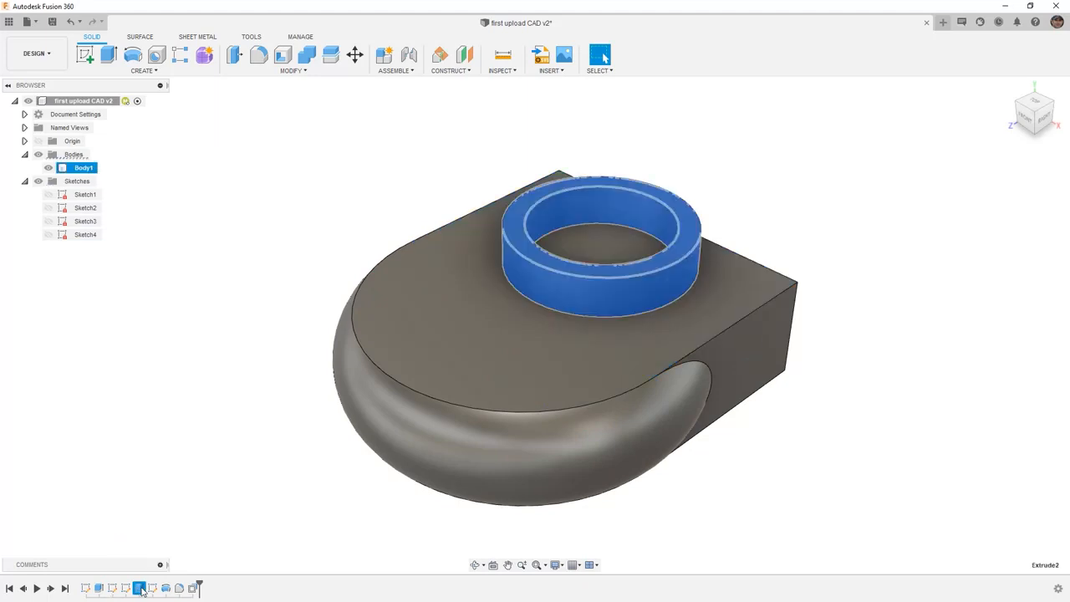
{"action": "left_click", "coordinate": [153, 588]}
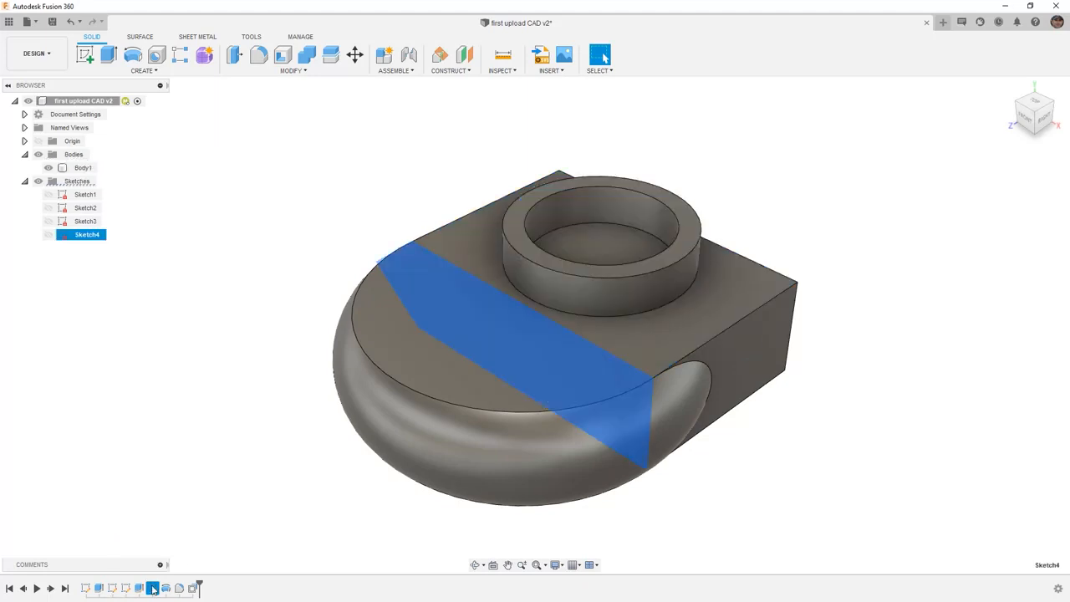
{"action": "left_click", "coordinate": [166, 589]}
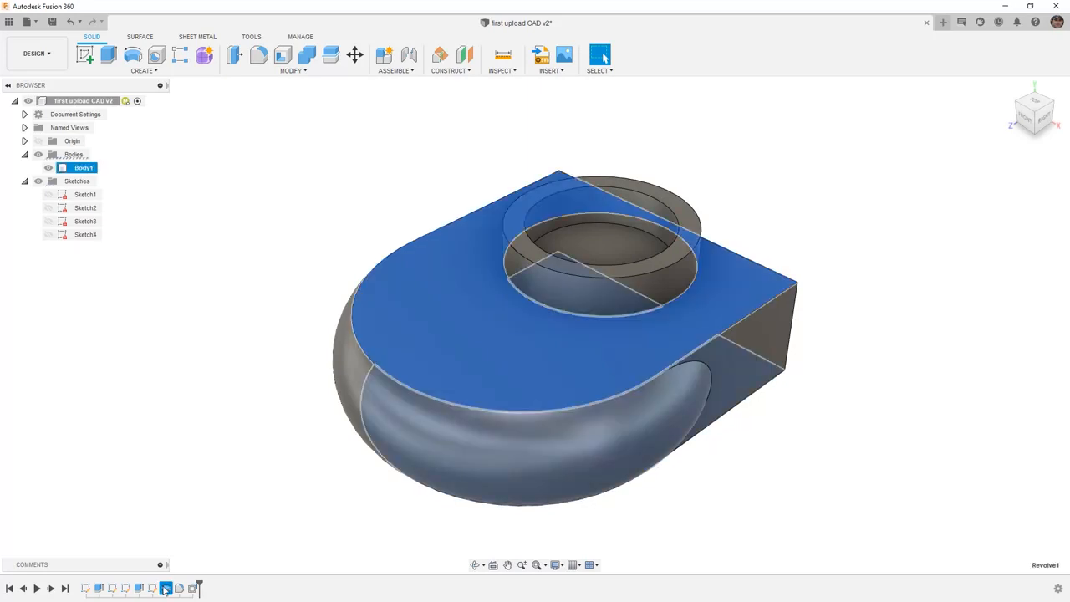
{"action": "left_click", "coordinate": [179, 589]}
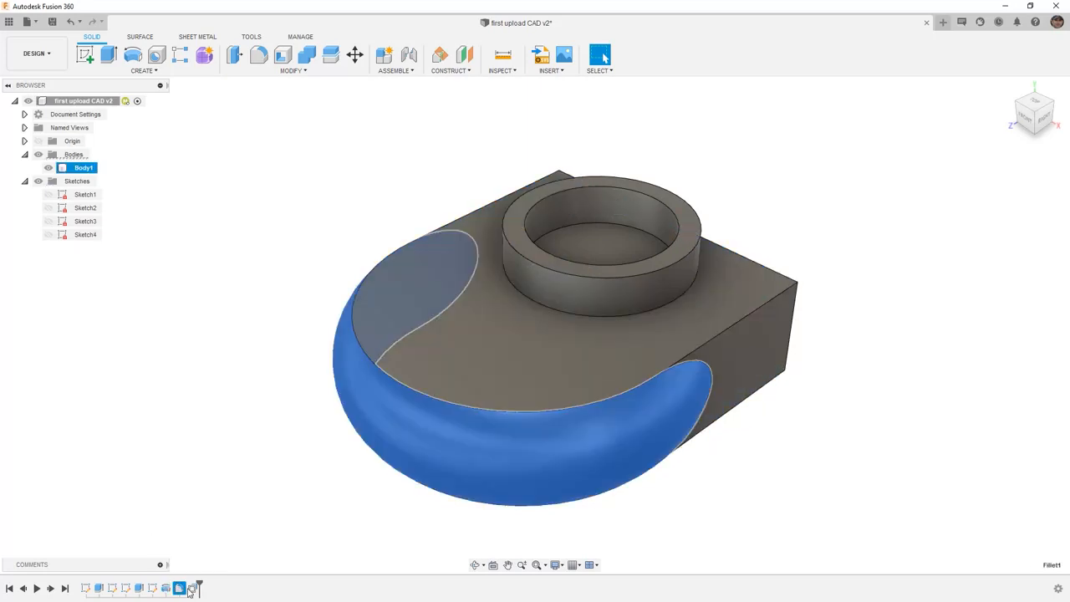
{"action": "left_click", "coordinate": [193, 589]}
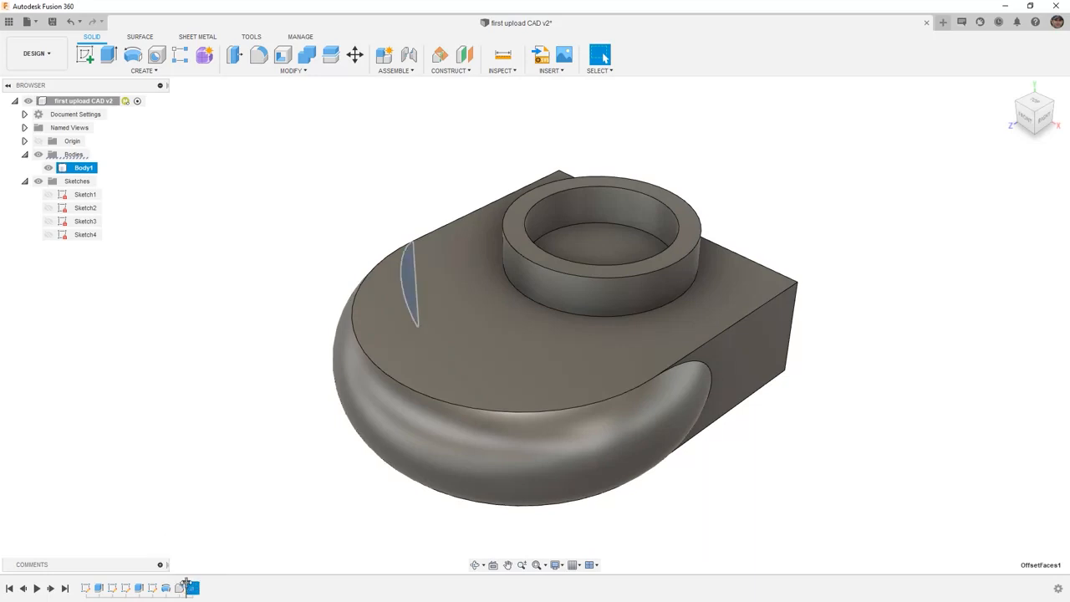
Step: Roll the design history back to before the revolve, and forward again to just after it
{"action": "left_click_drag", "start_coordinate": [186, 589], "coordinate": [171, 585]}
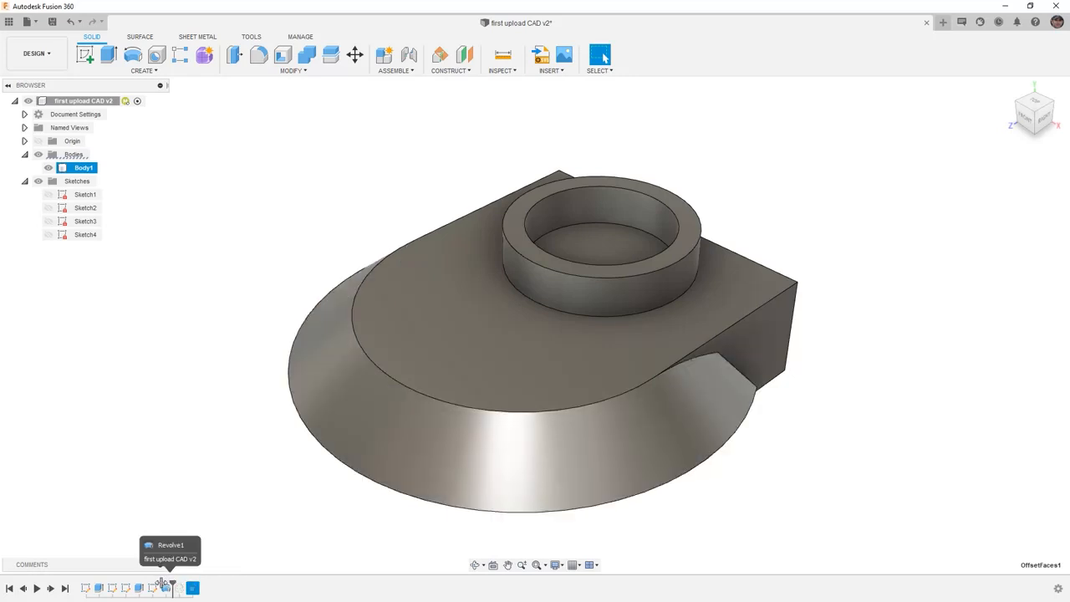
{"action": "left_click_drag", "start_coordinate": [172, 585], "coordinate": [159, 585]}
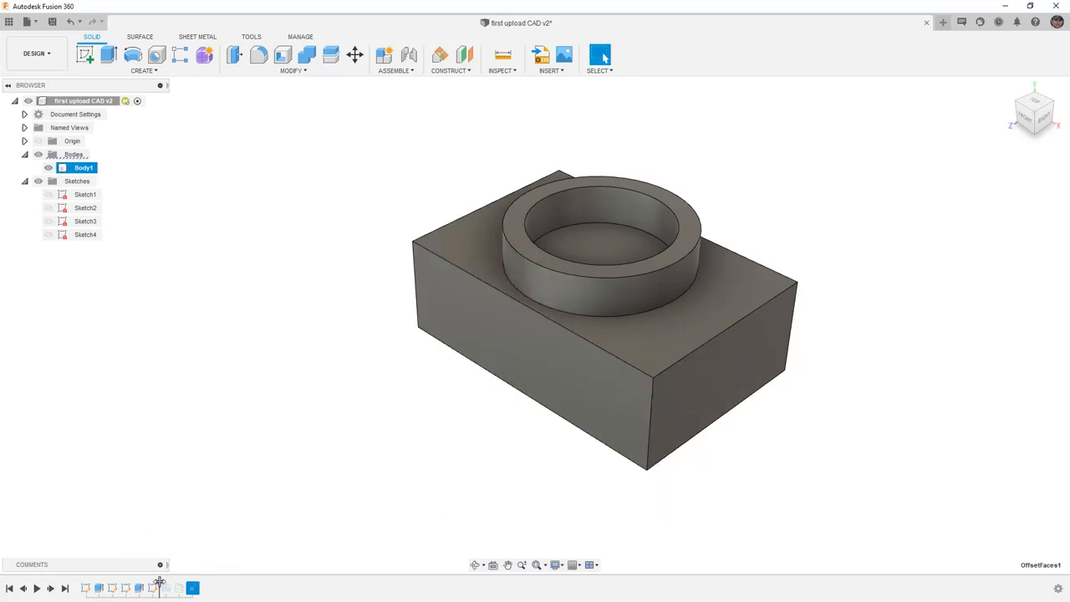
{"action": "left_click_drag", "start_coordinate": [159, 586], "coordinate": [173, 585]}
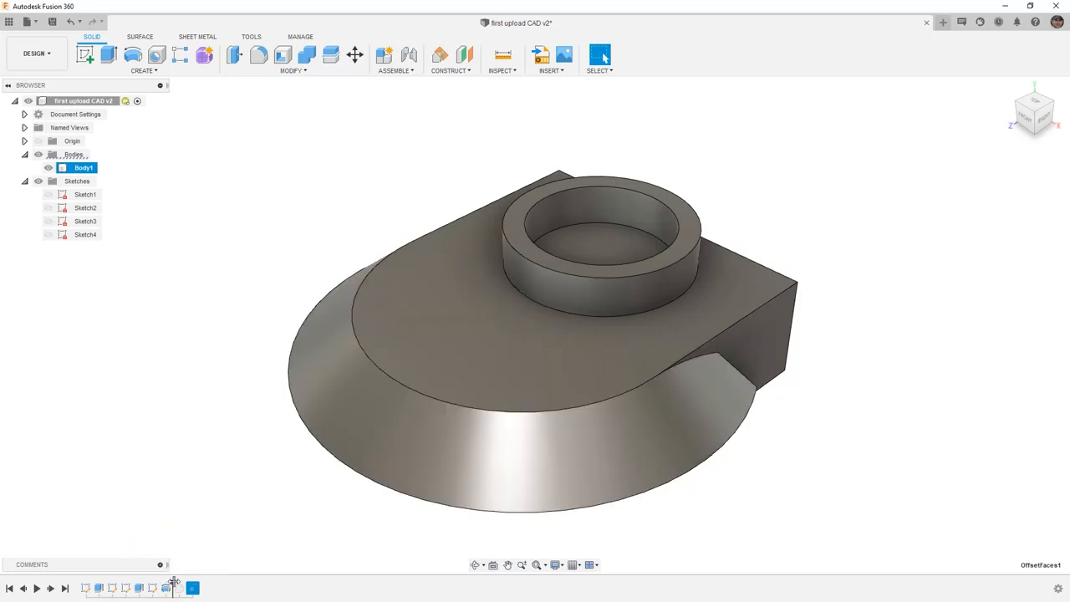
Step: Edit the revolve feature to a full 360-degree angle and apply the change
{"action": "middle_click_drag", "start_coordinate": [209, 439], "coordinate": [132, 450], "text": "shift"}
{"action": "scroll", "coordinate": [375, 512], "scroll_direction": "down", "scroll_amount": 1}
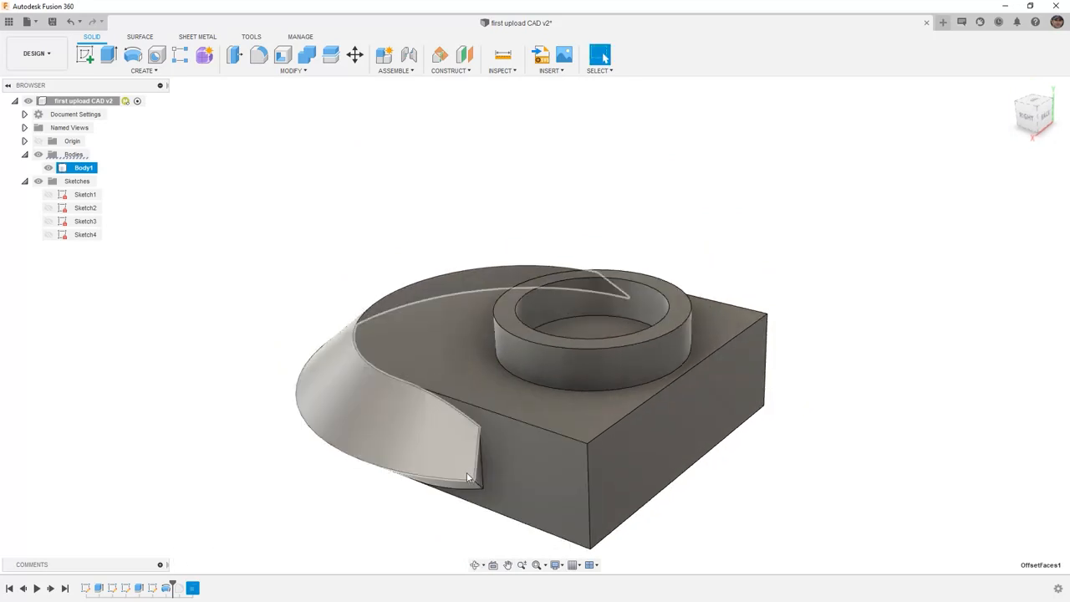
{"action": "scroll", "coordinate": [468, 478], "scroll_direction": "up", "scroll_amount": 4}
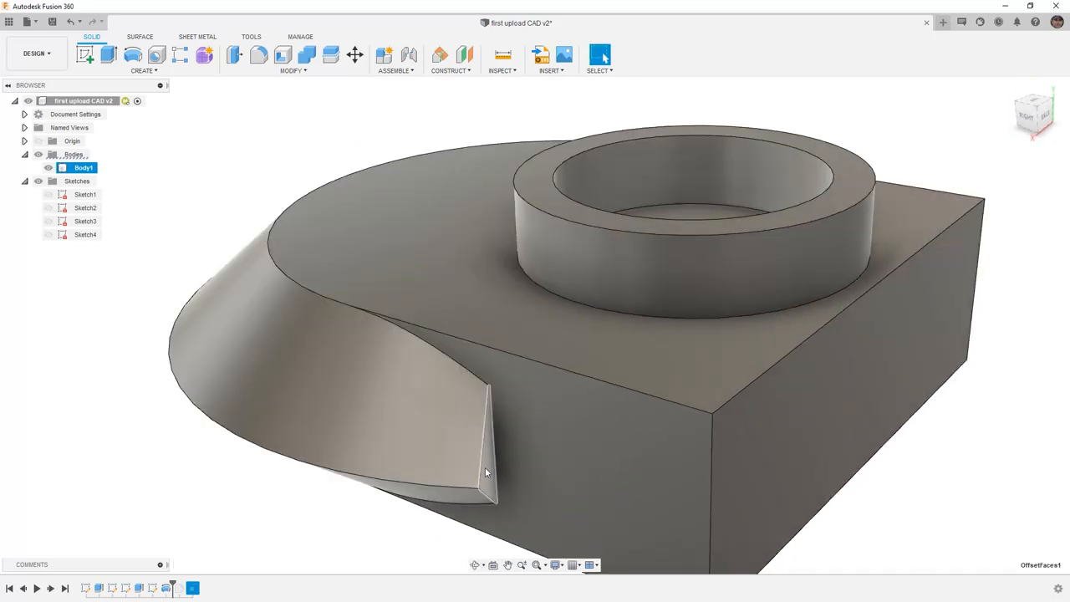
{"action": "left_click", "coordinate": [167, 588]}
{"action": "right_click", "coordinate": [166, 589]}
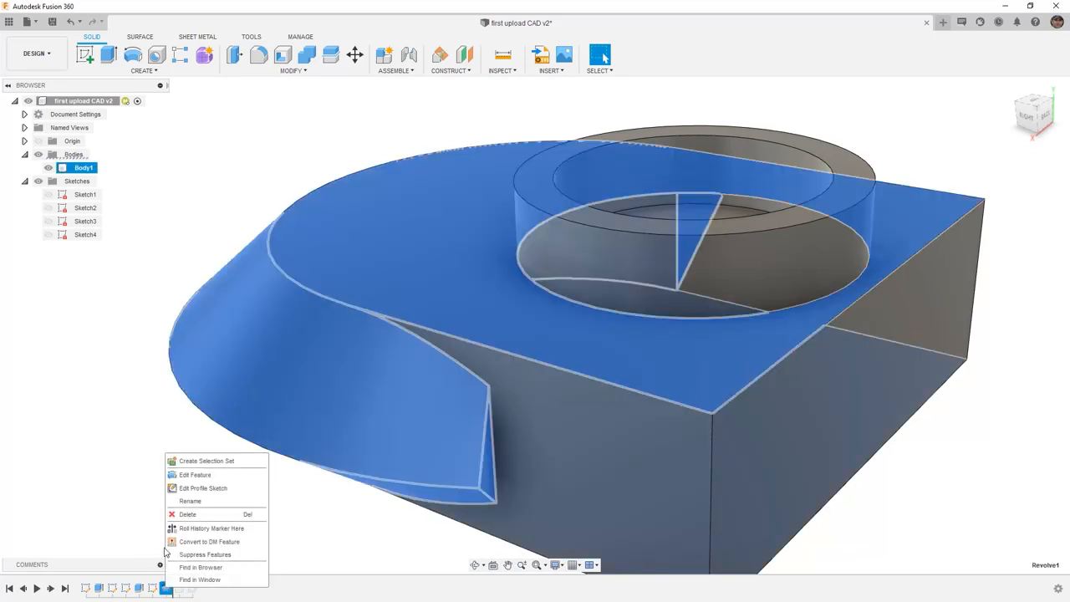
{"action": "left_click", "coordinate": [189, 481]}
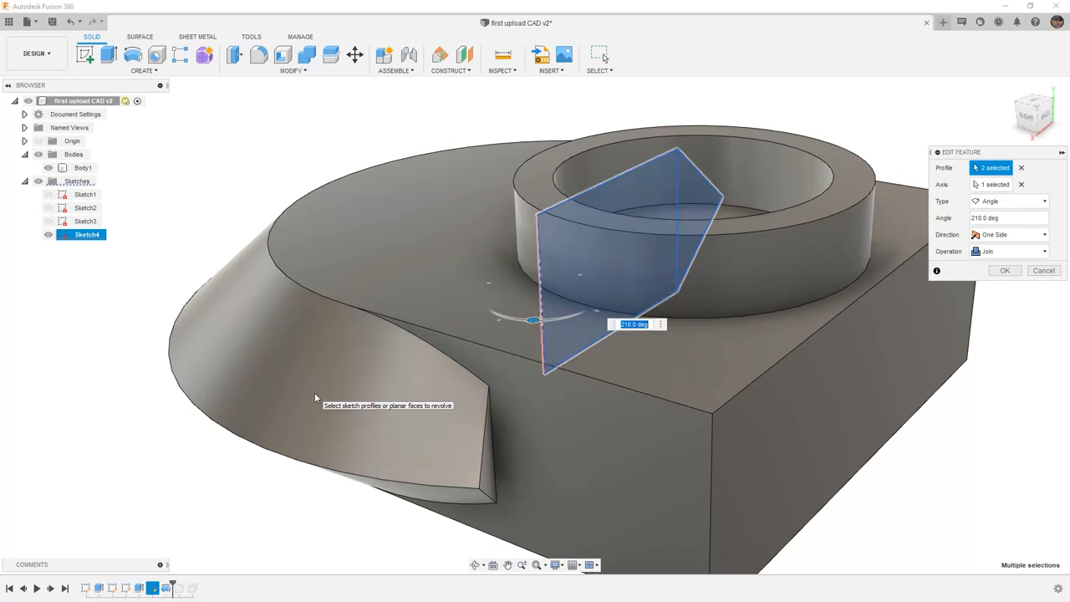
{"action": "type", "text": "360"}
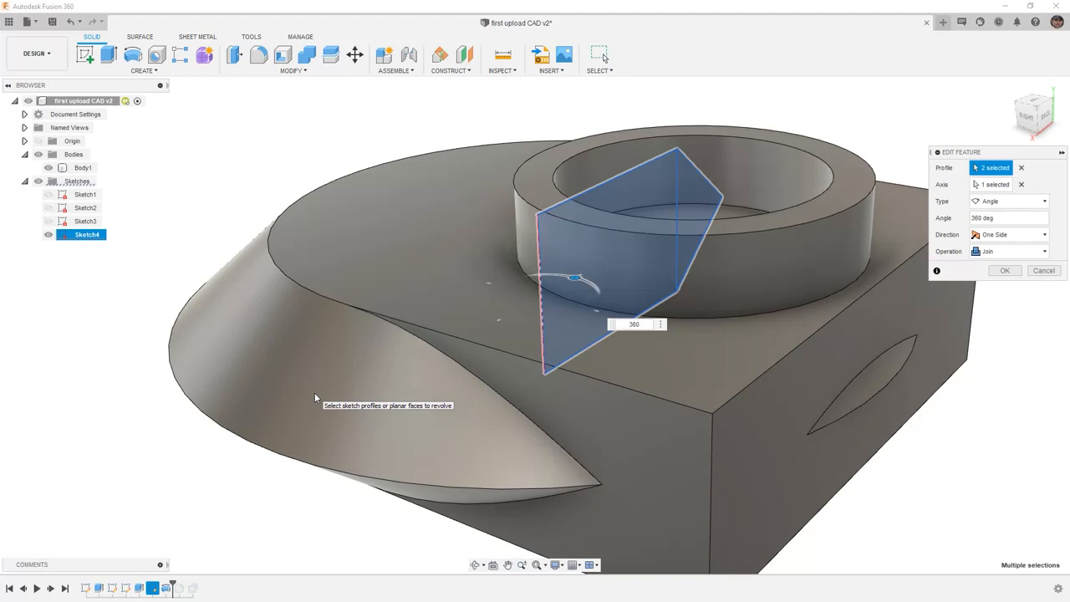
{"action": "middle_click_drag", "start_coordinate": [821, 430], "coordinate": [859, 341], "text": "shift"}
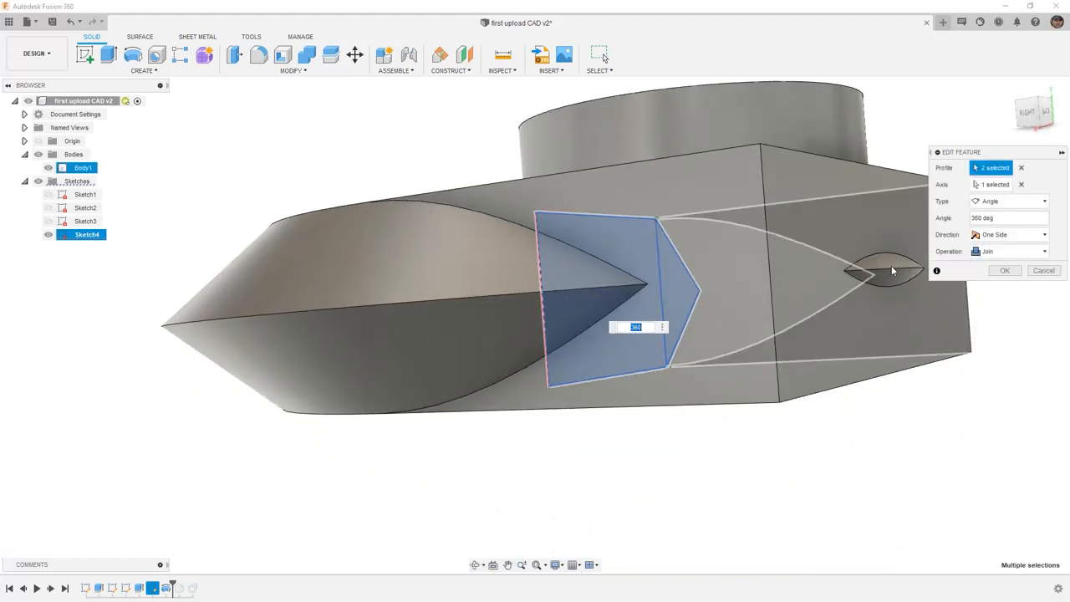
{"action": "scroll", "coordinate": [793, 296], "scroll_direction": "down", "scroll_amount": 3}
{"action": "middle_click_drag", "start_coordinate": [792, 296], "coordinate": [968, 290], "text": "shift"}
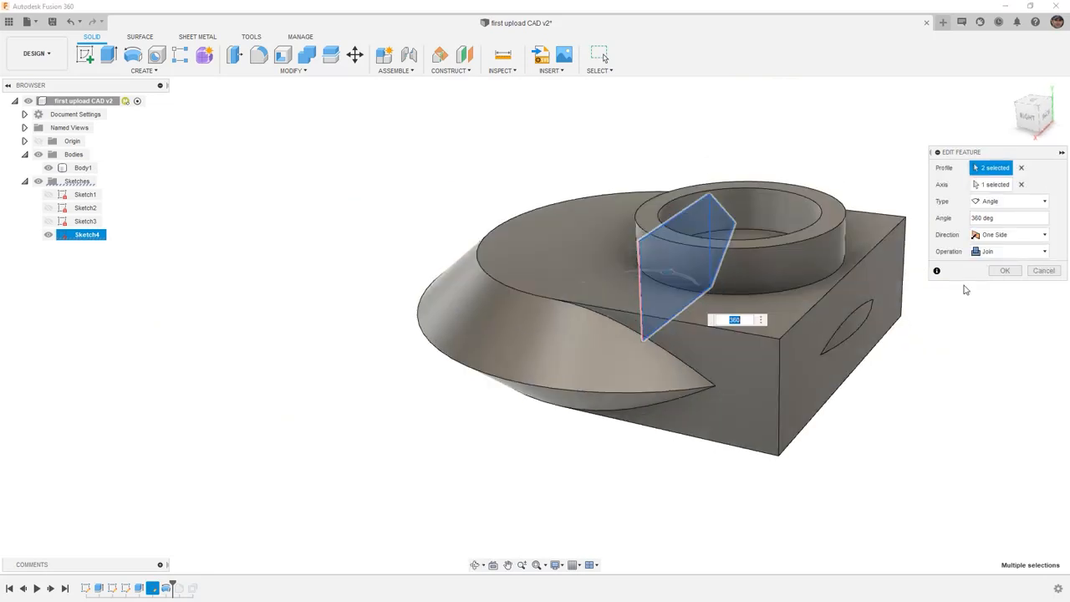
{"action": "left_click", "coordinate": [1004, 270]}
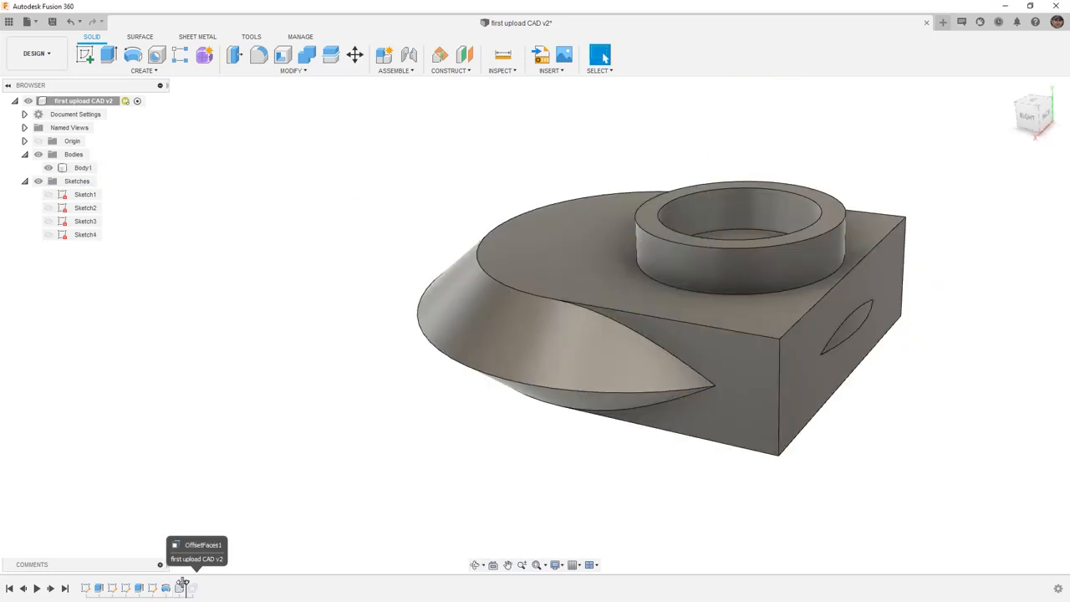
Step: Roll the design history forward past the fillet to its end and delete the offset face feature
{"action": "left_click_drag", "start_coordinate": [178, 585], "coordinate": [184, 587]}
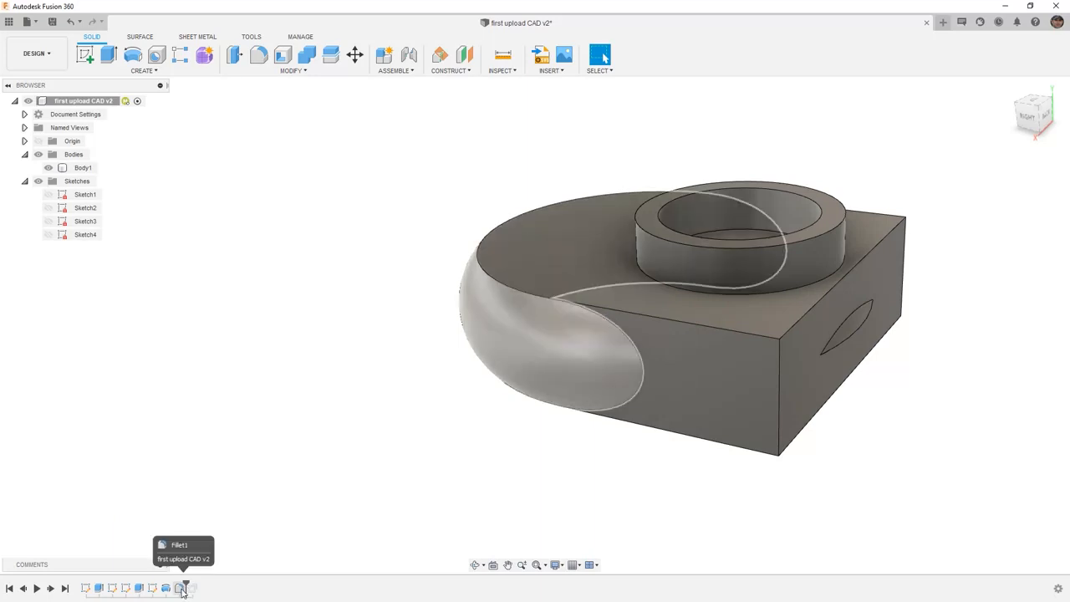
{"action": "left_click_drag", "start_coordinate": [186, 587], "coordinate": [194, 590]}
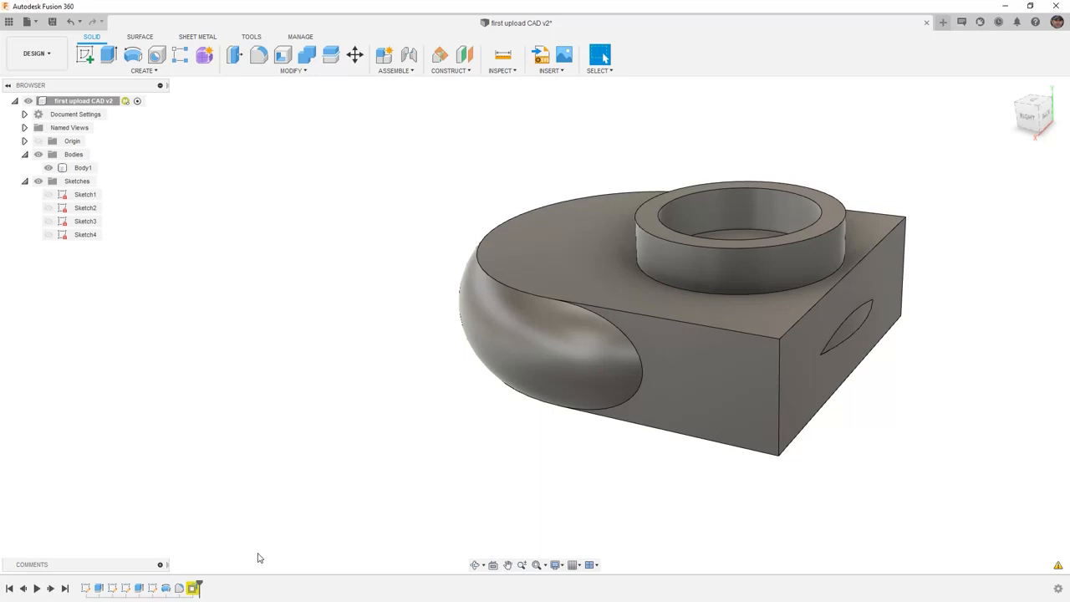
{"action": "right_click", "coordinate": [194, 588]}
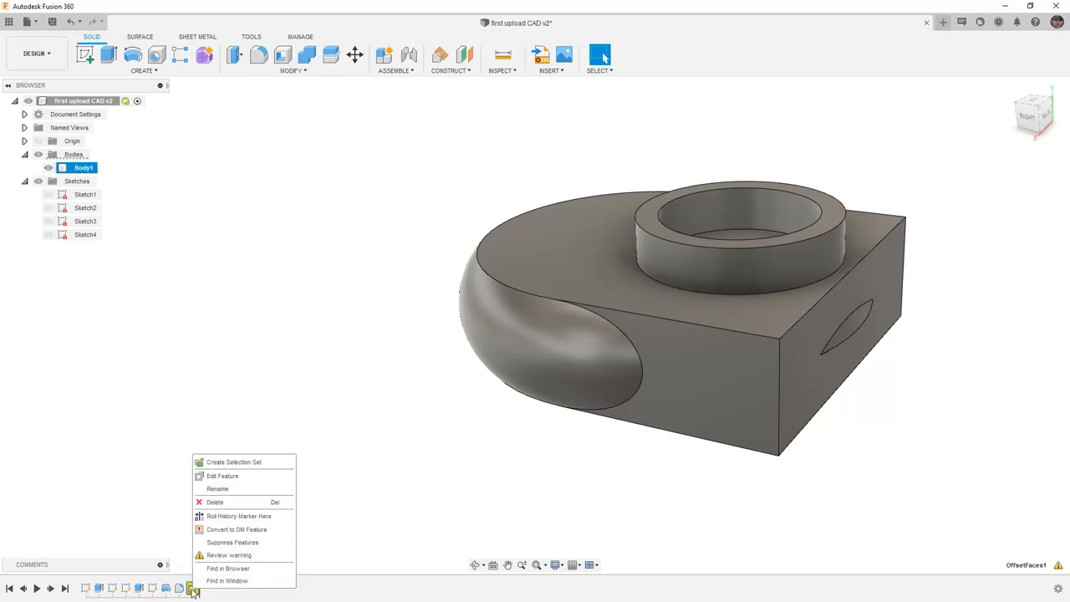
{"action": "left_click", "coordinate": [243, 503]}
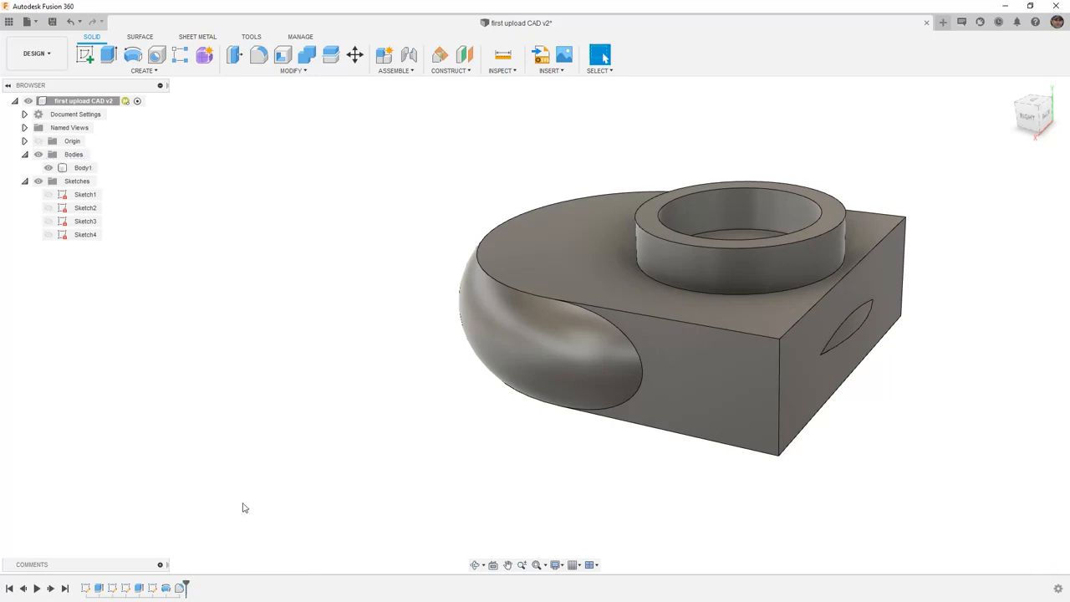
Step: Restore the home view of the model and save the design
{"action": "scroll", "coordinate": [291, 472], "scroll_direction": "down", "scroll_amount": 3}
{"action": "middle_click_drag", "start_coordinate": [306, 461], "coordinate": [489, 425], "text": "shift"}
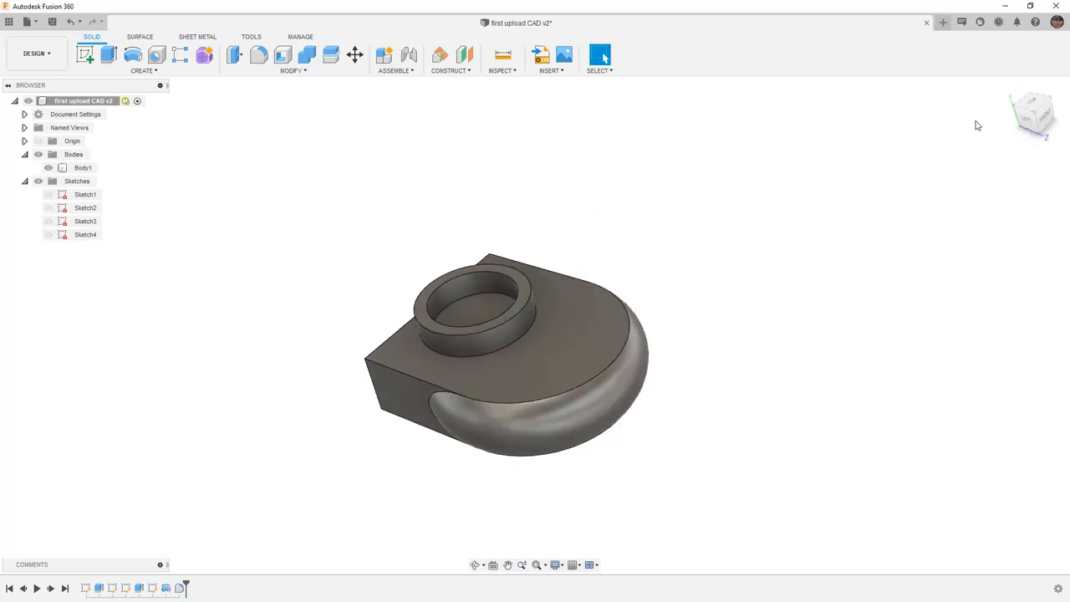
{"action": "left_click", "coordinate": [1013, 87]}
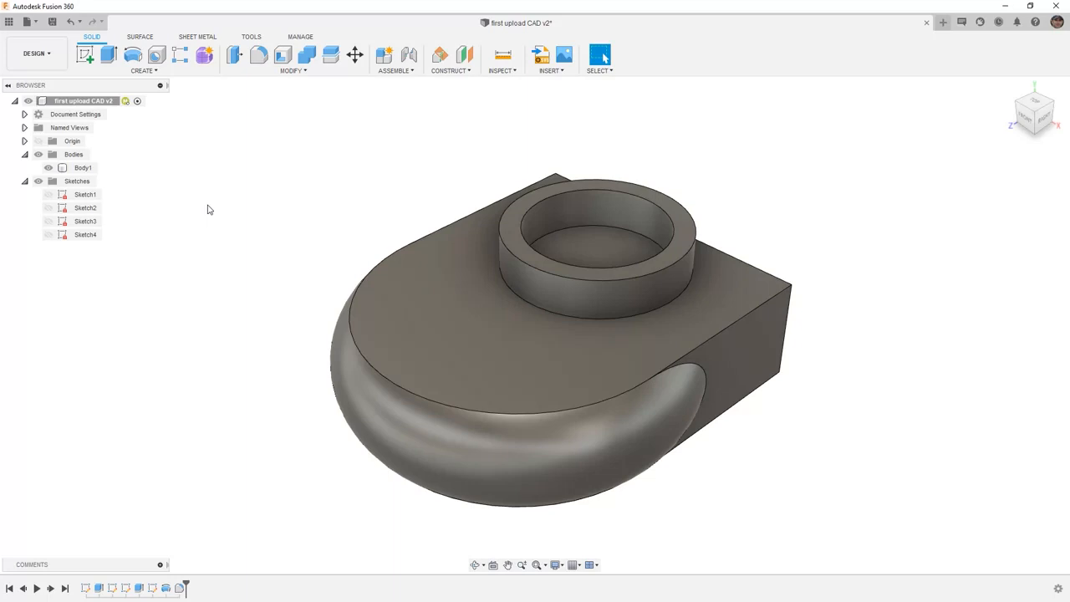
{"action": "left_click", "coordinate": [52, 21]}
{"action": "left_click", "coordinate": [520, 331]}
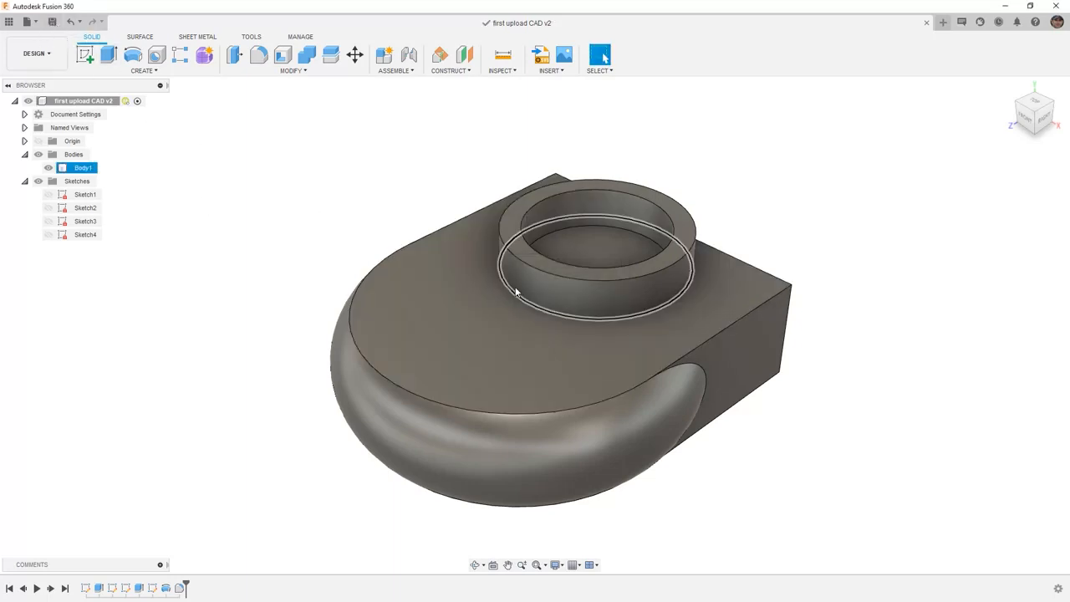